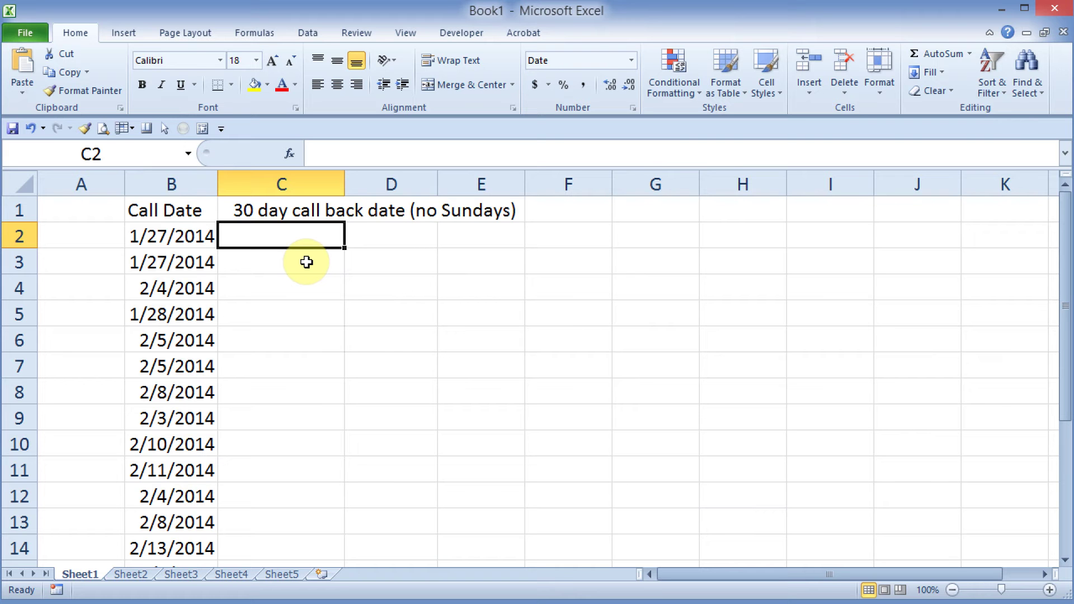
Step: Apply custom data validation to column C with the formula =C1>B1+30, accepting it despite the error evaluation
click(276, 182)
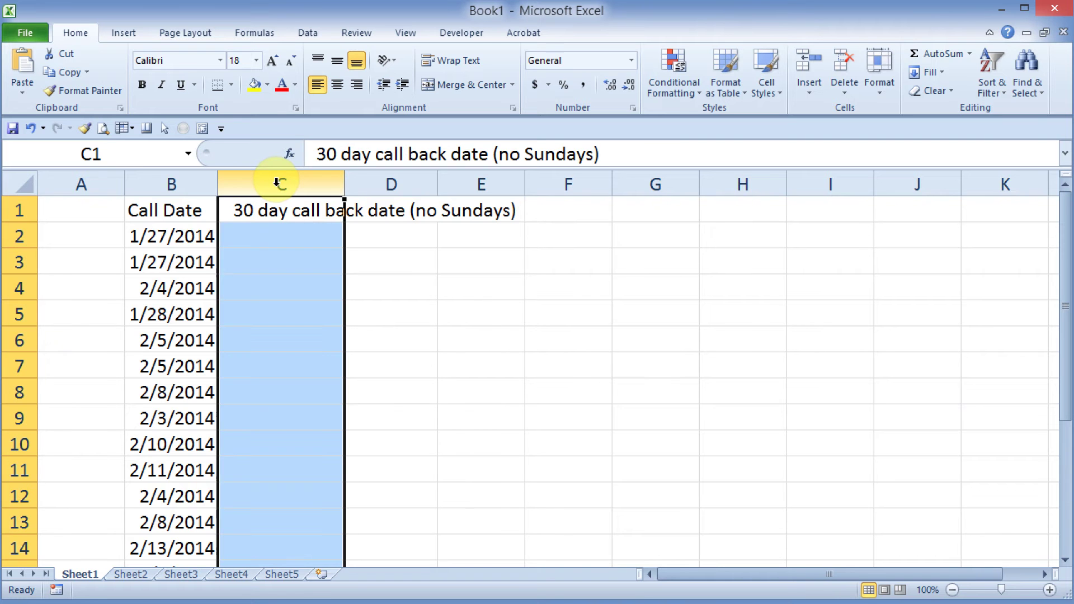
click(308, 31)
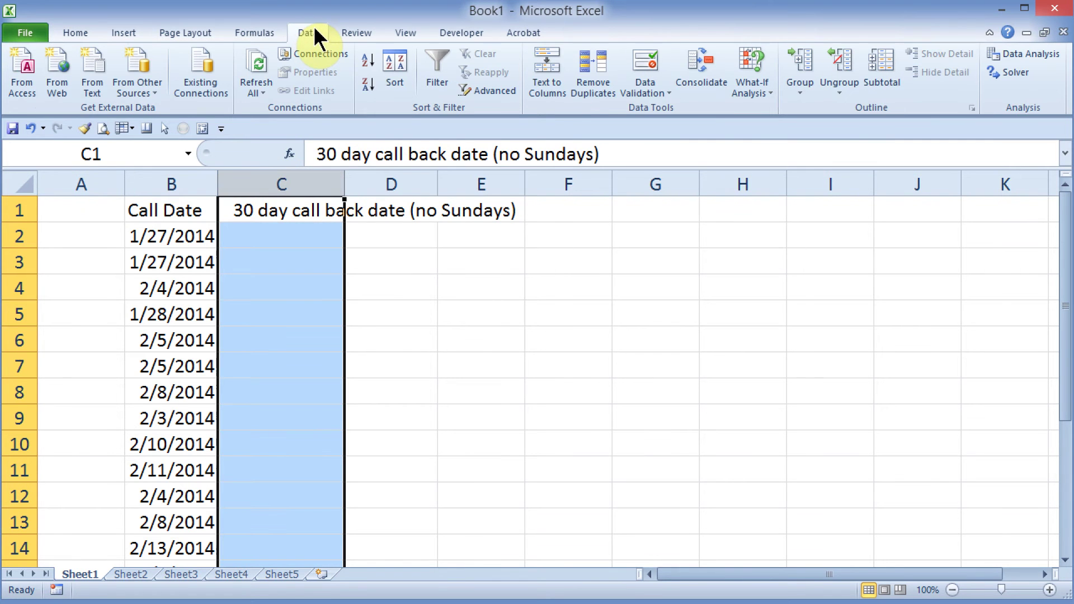
click(669, 94)
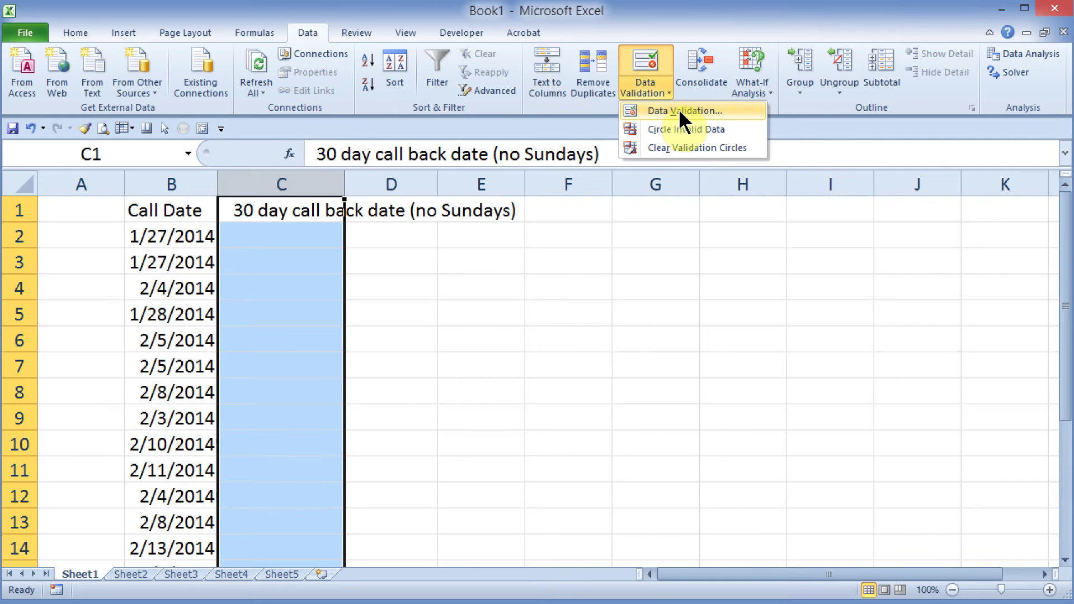
click(696, 110)
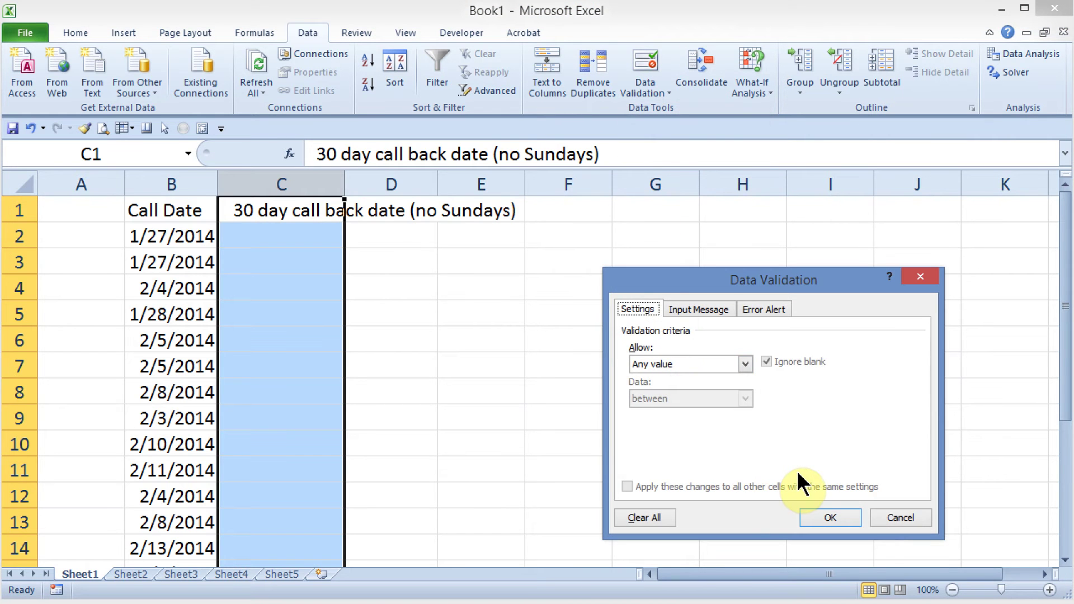
click(745, 364)
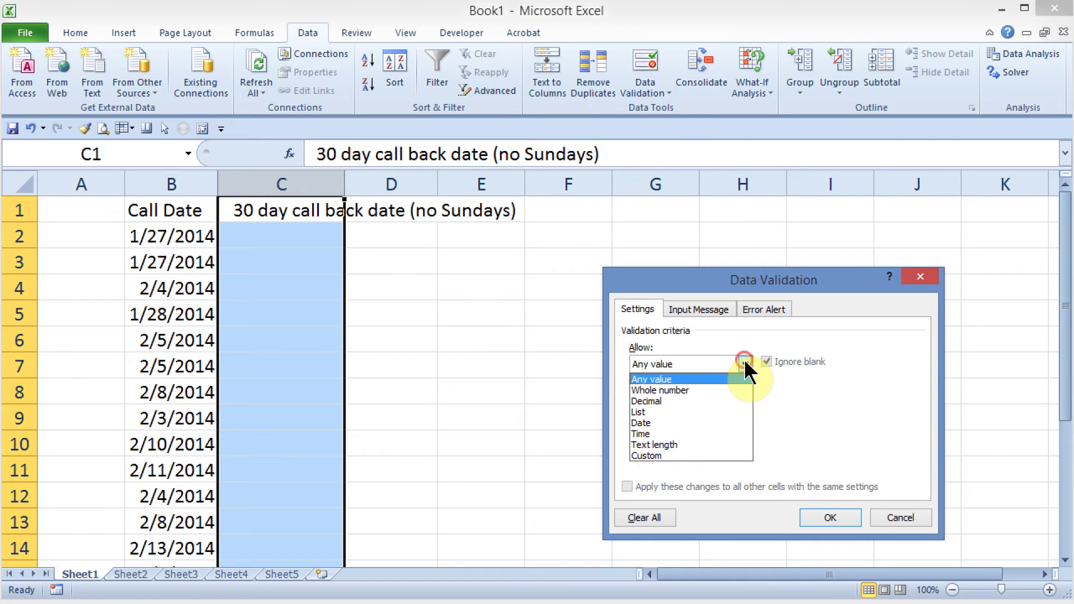
click(653, 456)
click(677, 432)
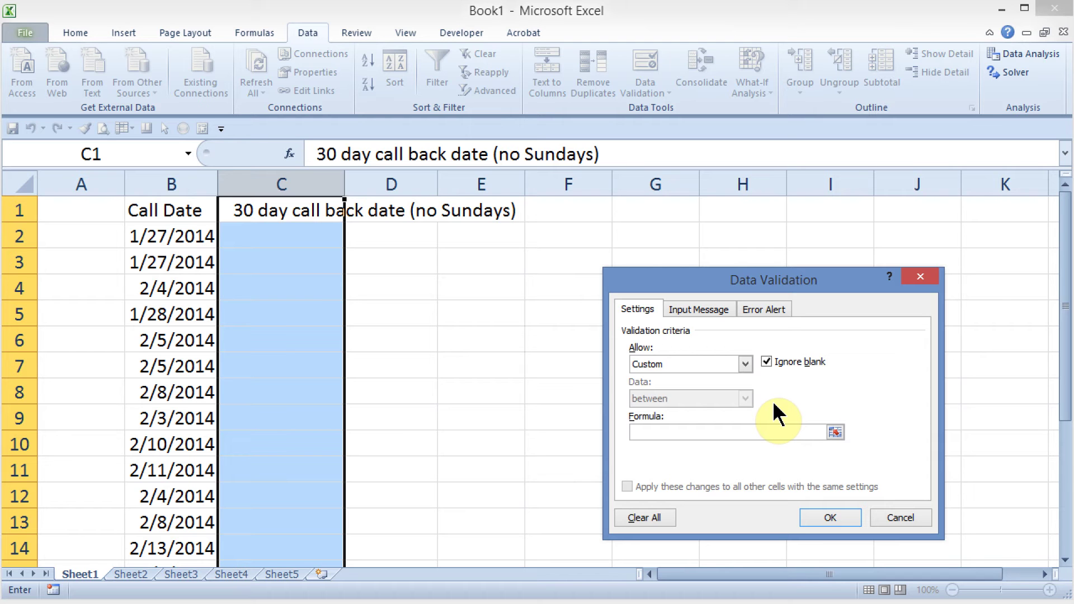
text(=C1>B1+30)
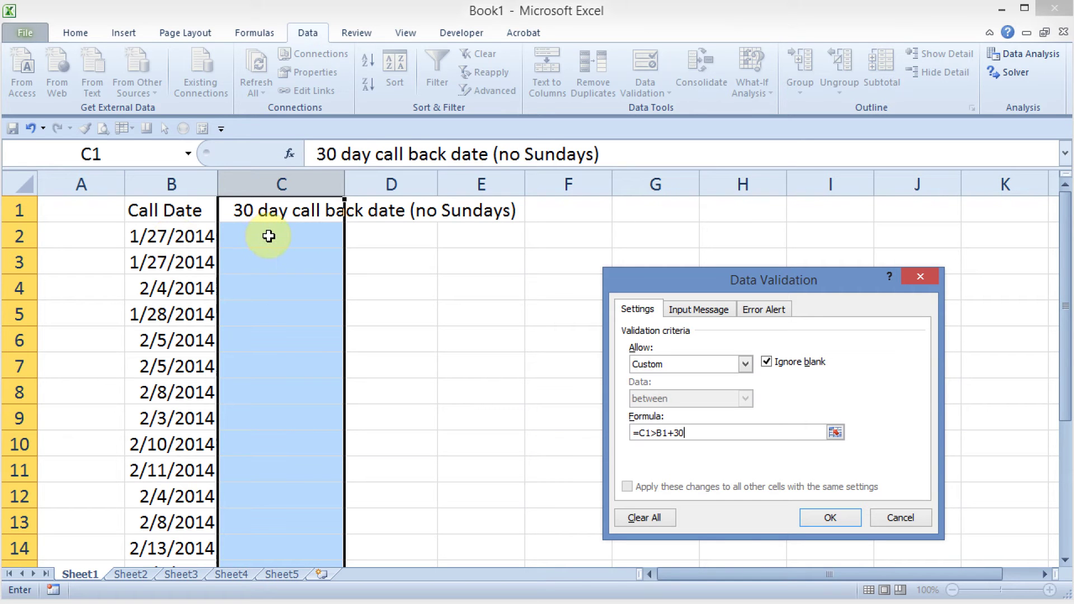
click(834, 516)
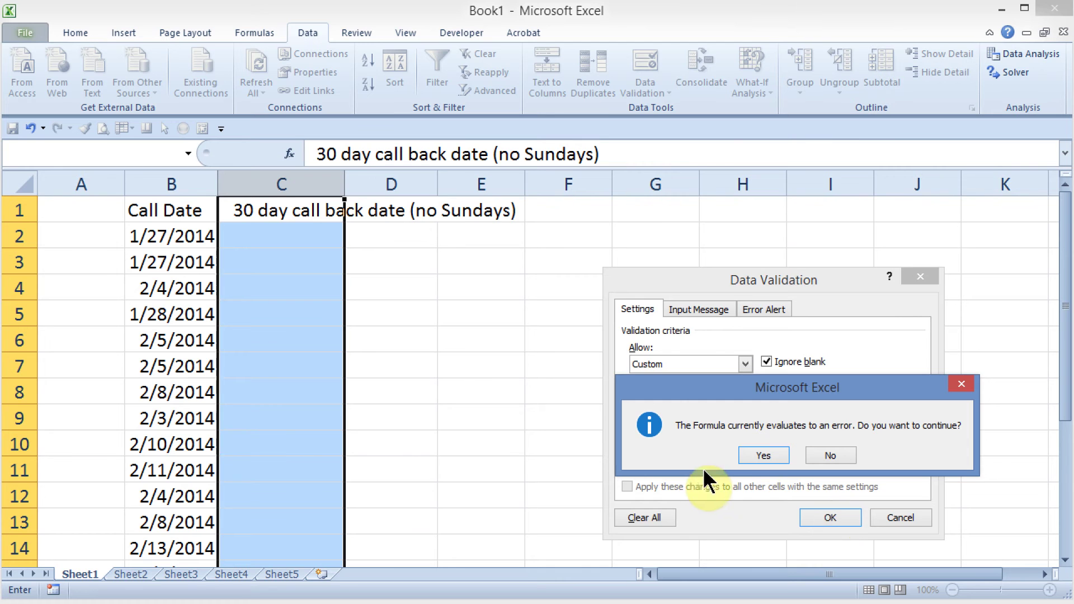
click(759, 455)
Step: Enter 5/1/2014 as the call back date in cell C2
click(281, 236)
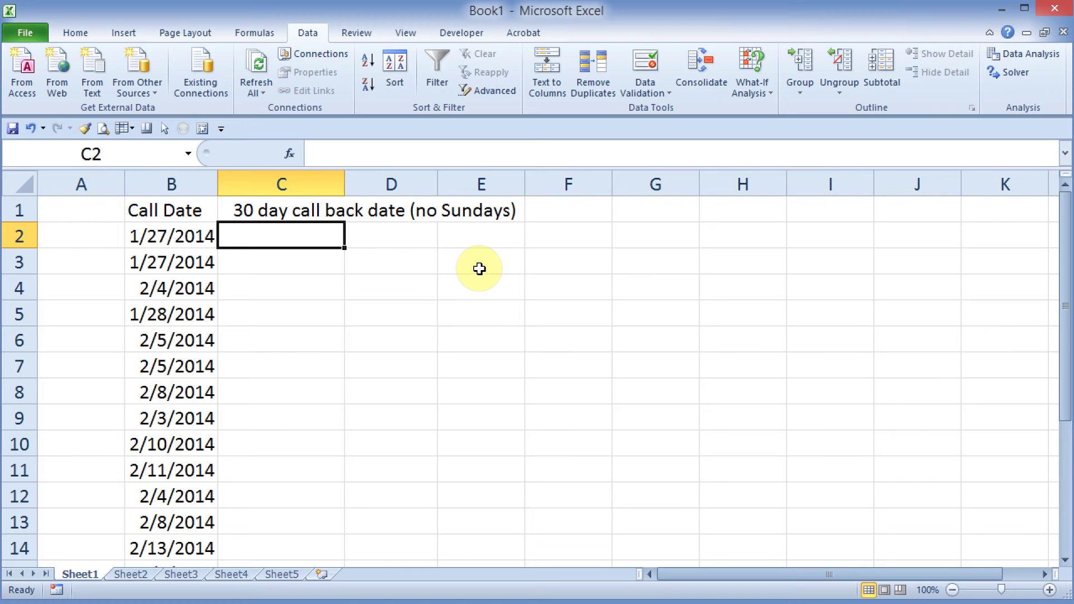
text(5/1/2014)
key(Return)
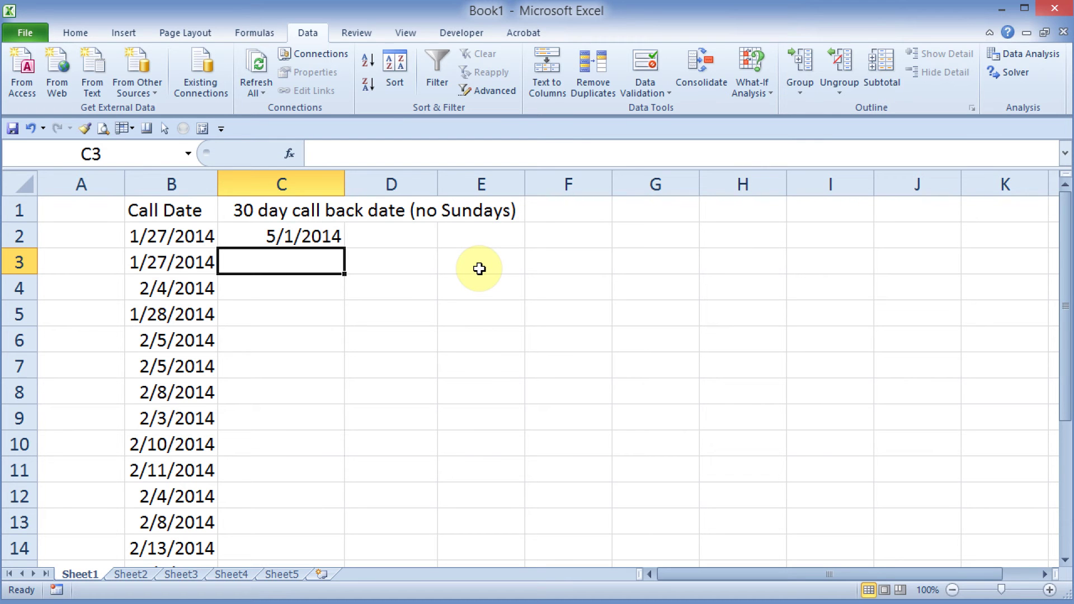
Step: Try to enter 2/14/2014 in cell C3 to test the 30-day rule, and cancel the entry
text(2/14/2014)
key(Return)
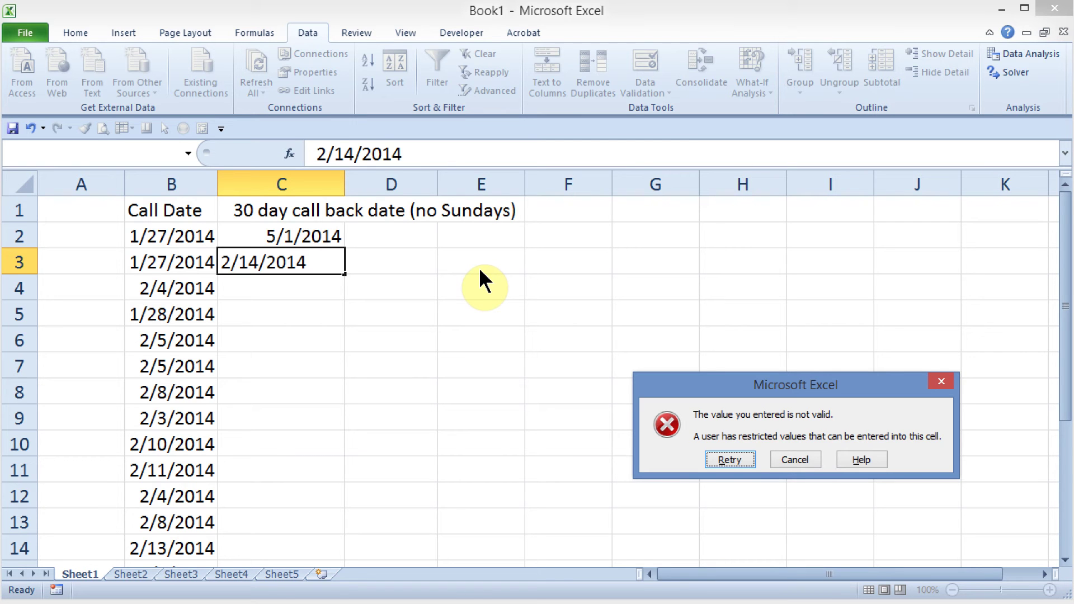
click(805, 460)
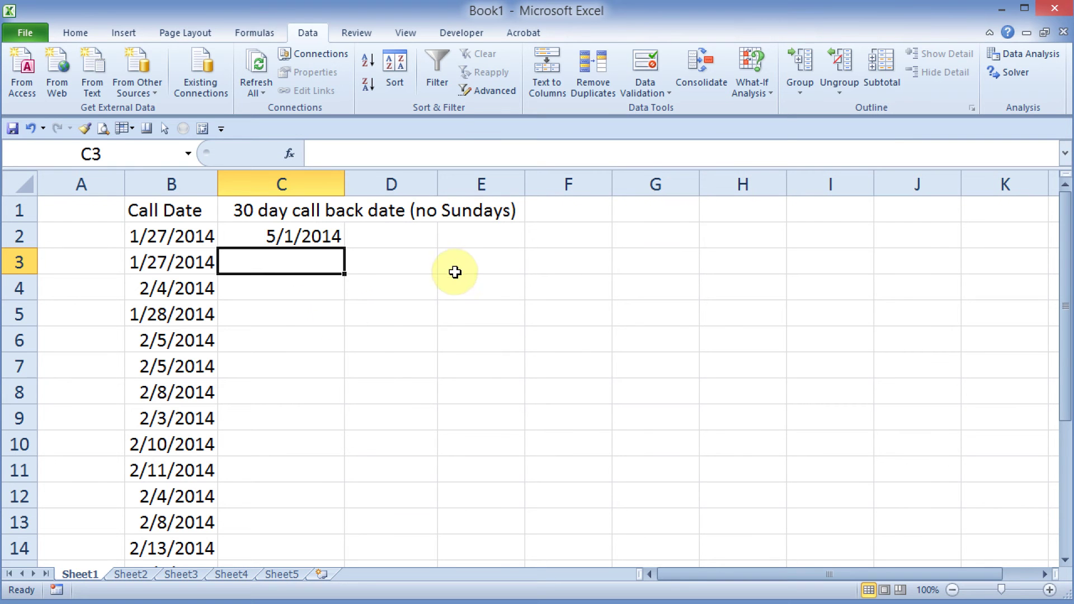
click(472, 254)
text(=)
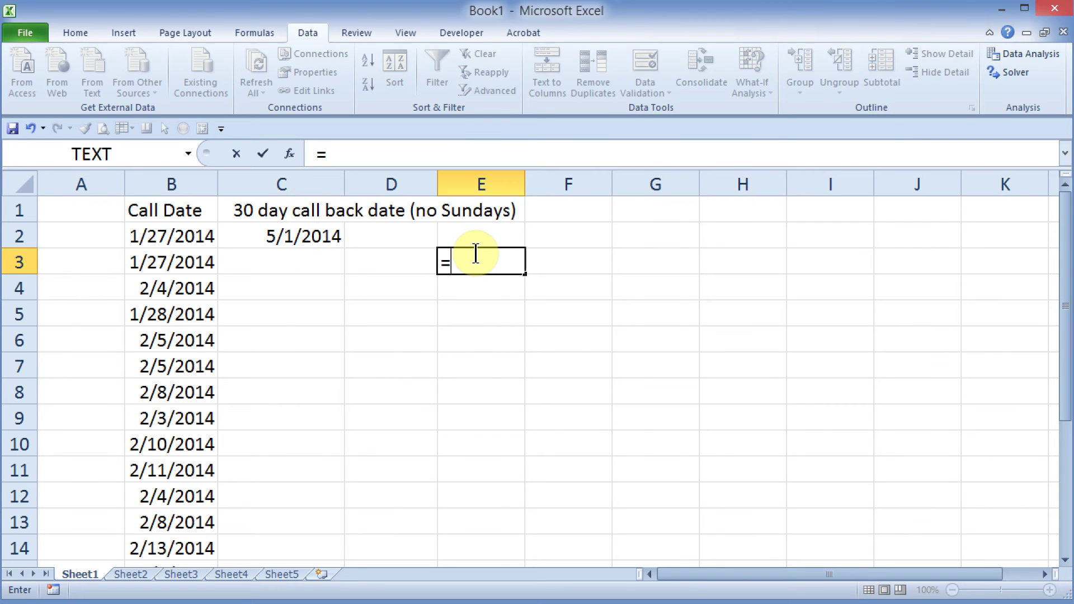
text(and()
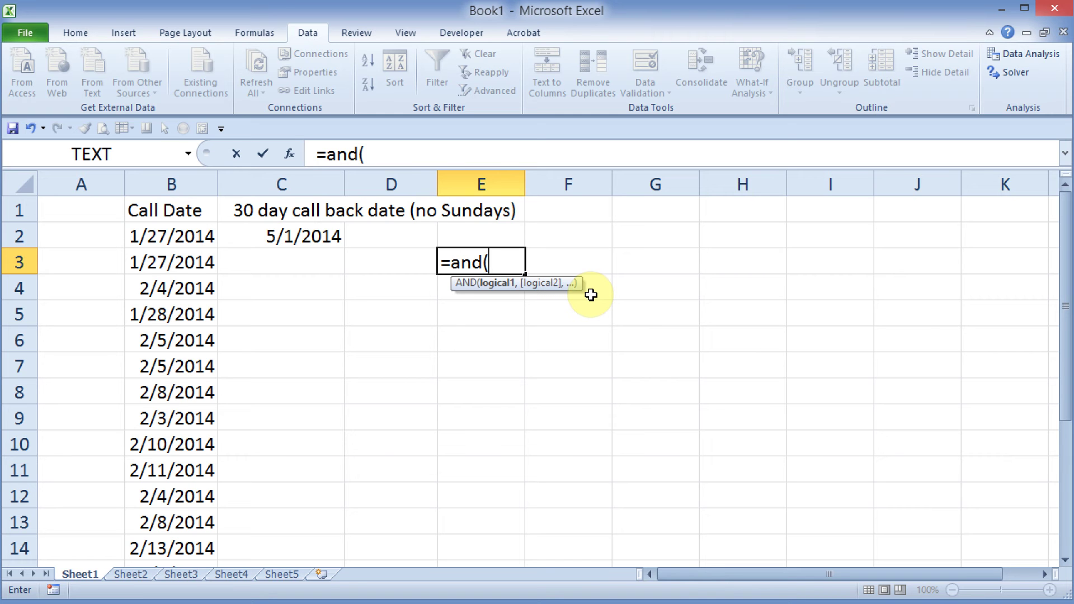
key(Escape)
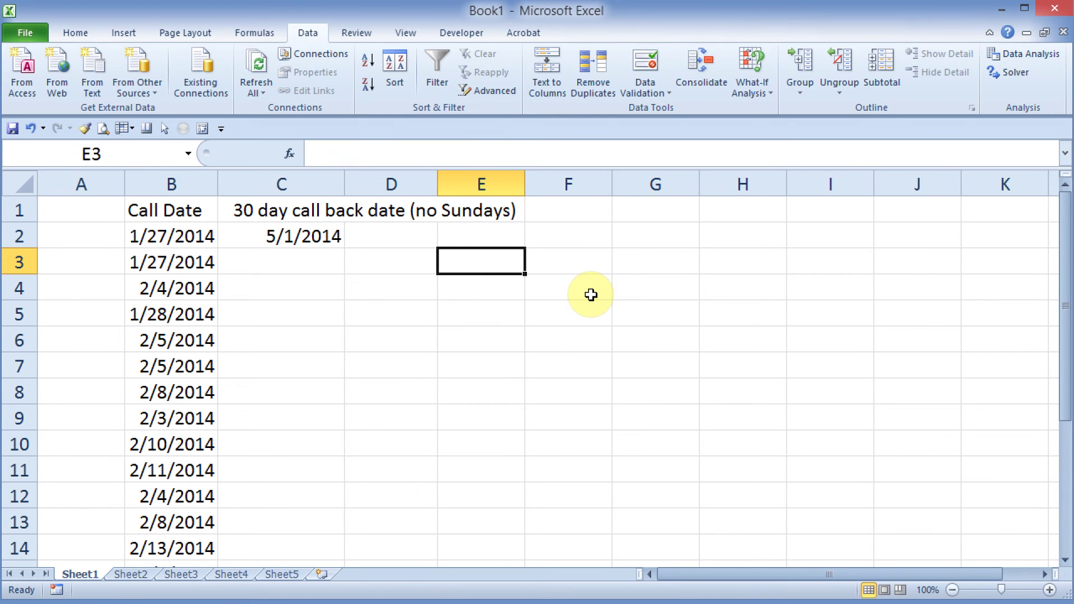
Step: Enter the example formula =weekday(1/25/2014) in cell E3 and clear the cell again
text(=weekday()
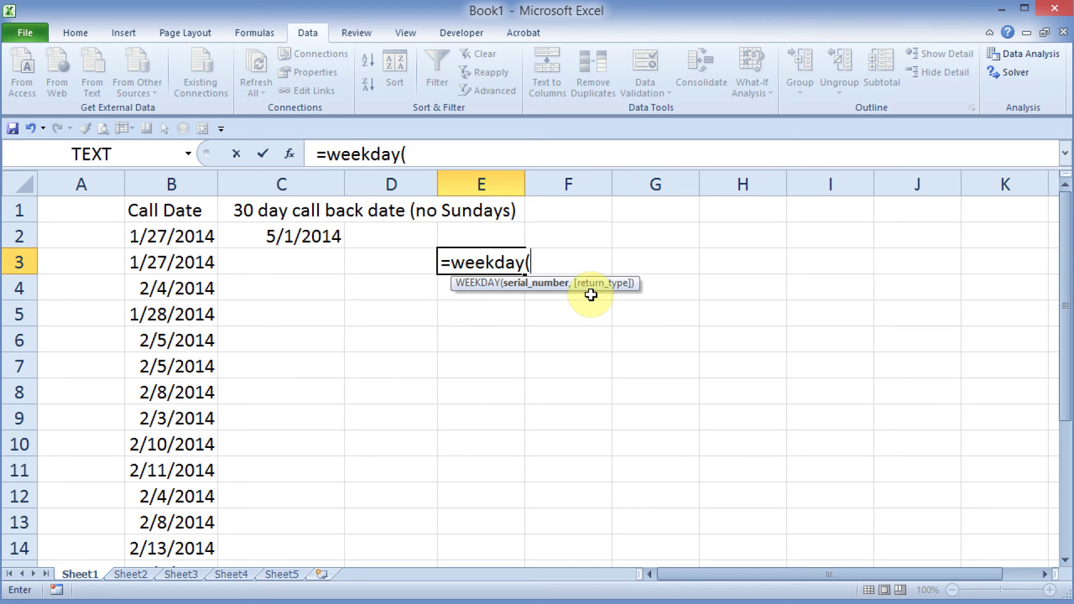
text(1/25/2014))
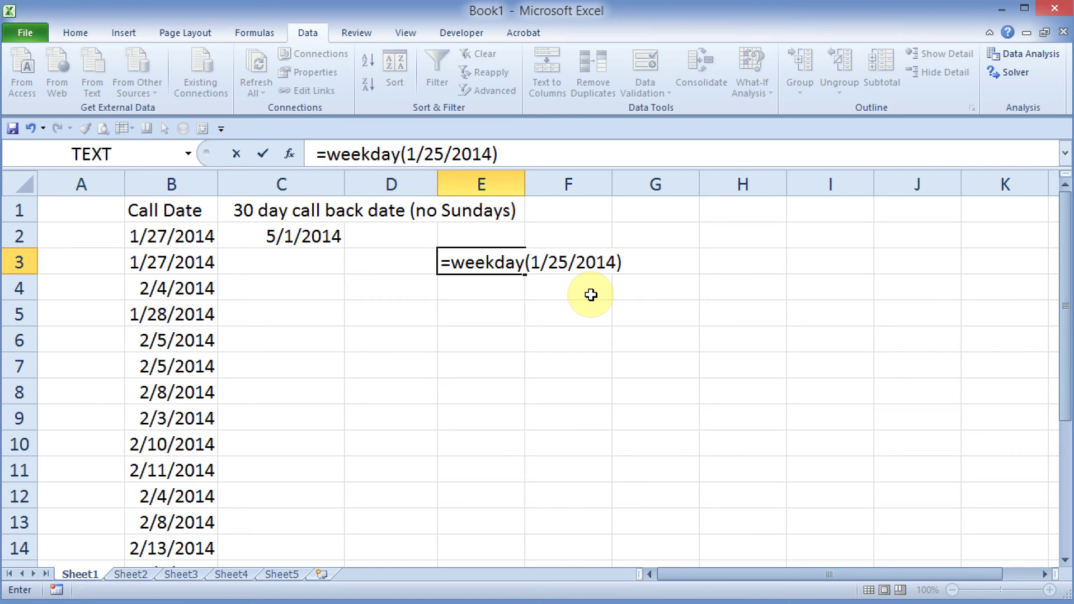
key(Return)
key(Up)
key(Delete)
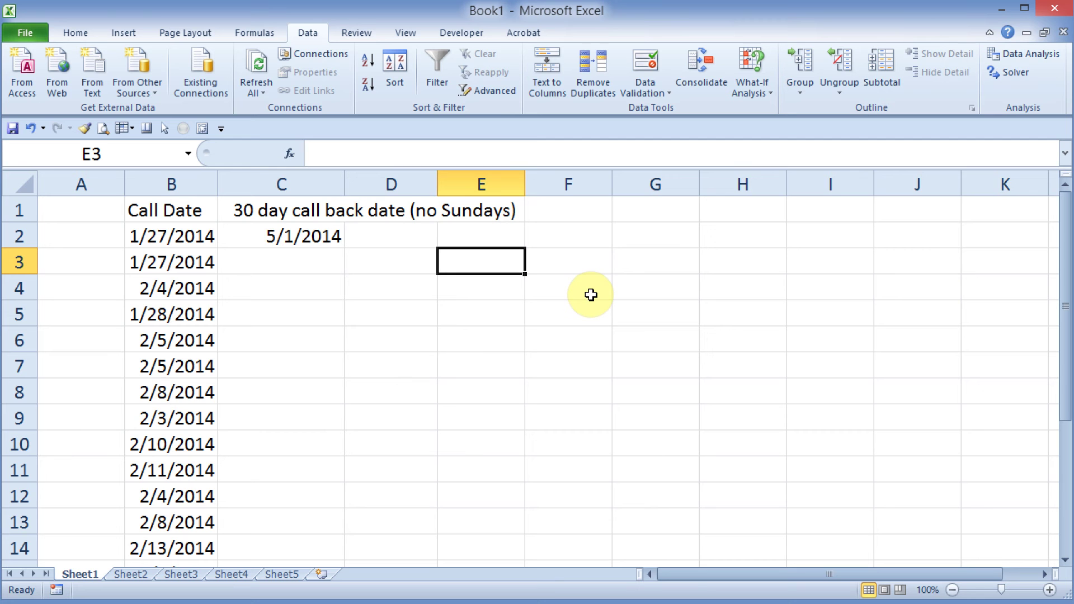
Step: Change column C's custom validation formula to =and(C1>B1+30,weekday(C1)<>1) so that Sundays are also excluded
click(285, 184)
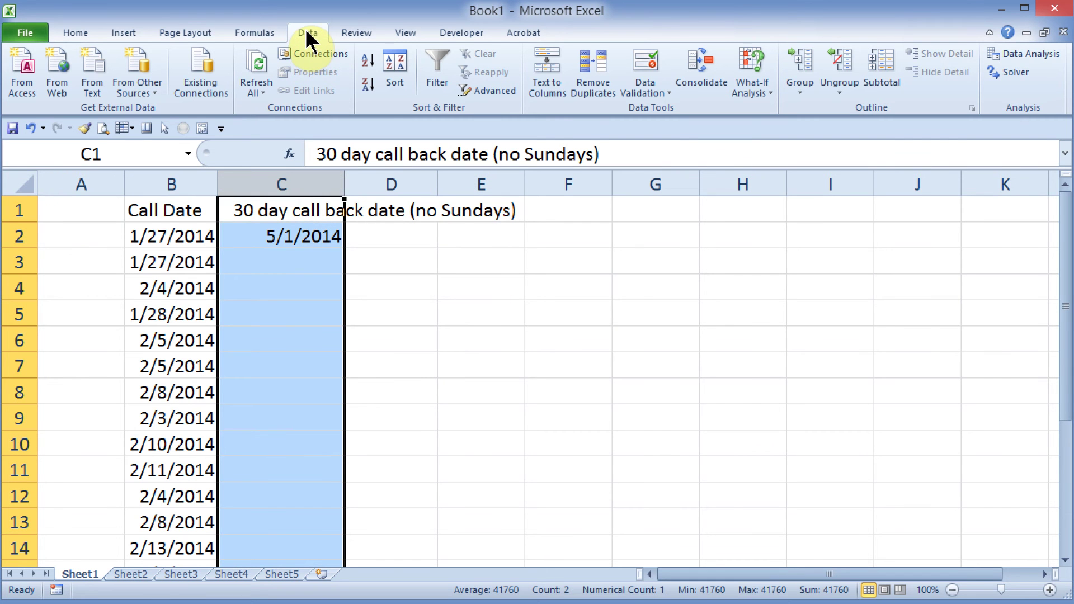
click(669, 92)
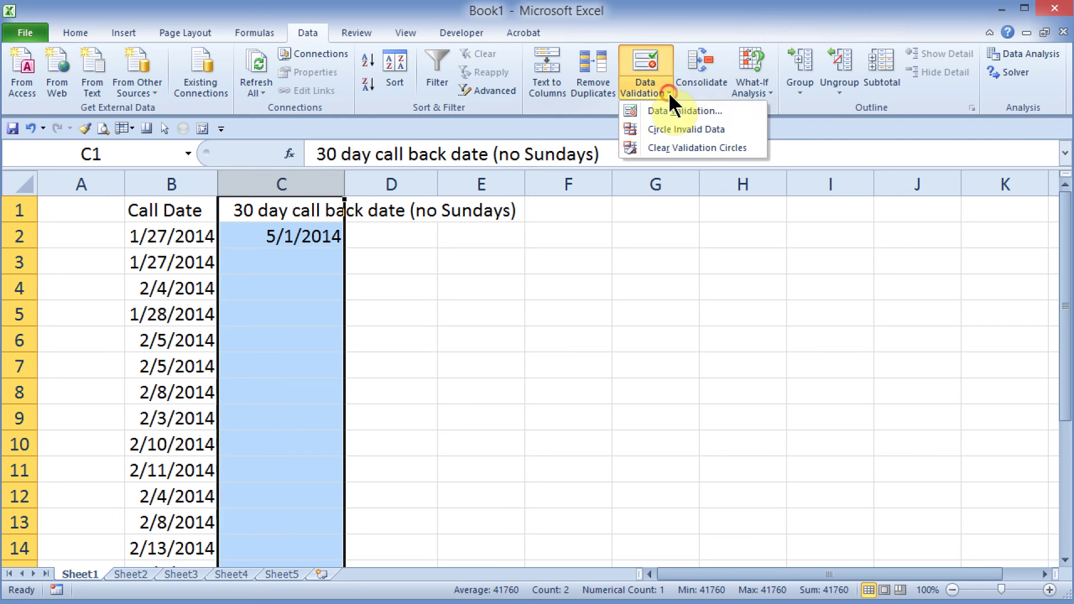
click(686, 112)
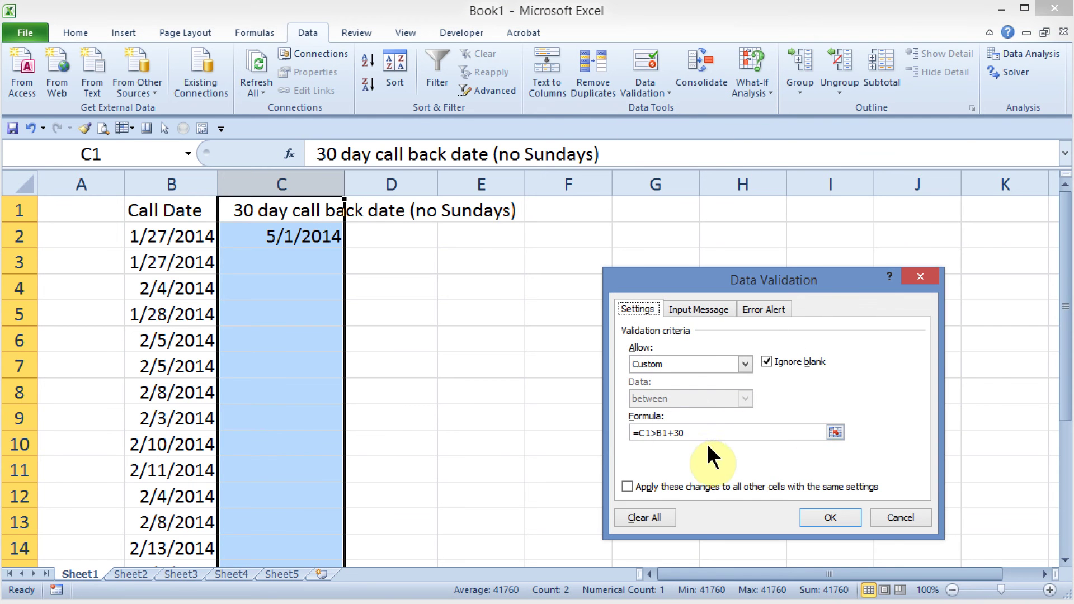
drag(719, 278, 631, 258)
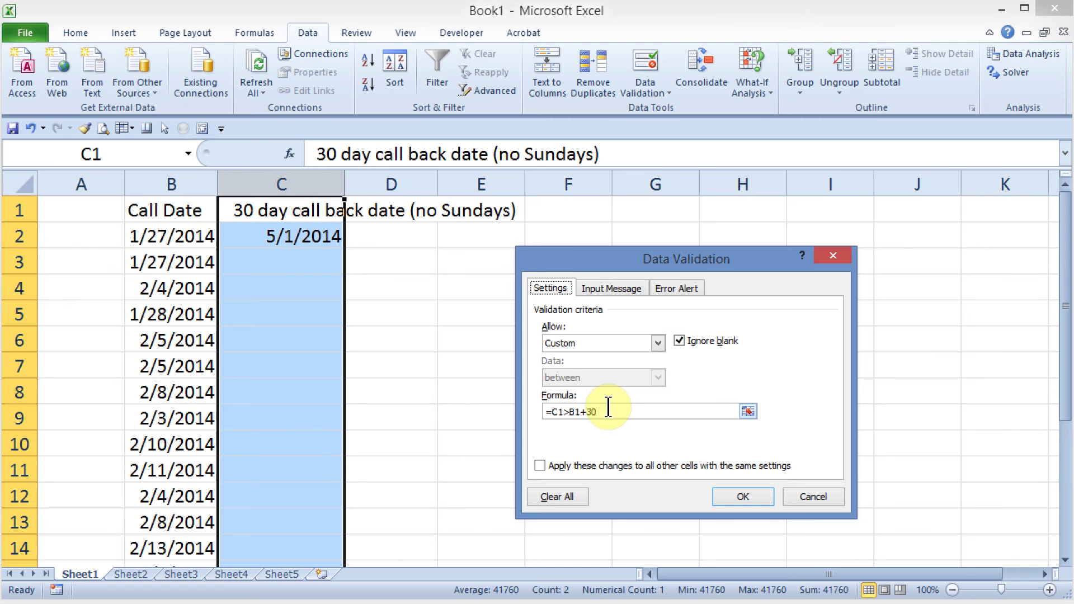
click(552, 412)
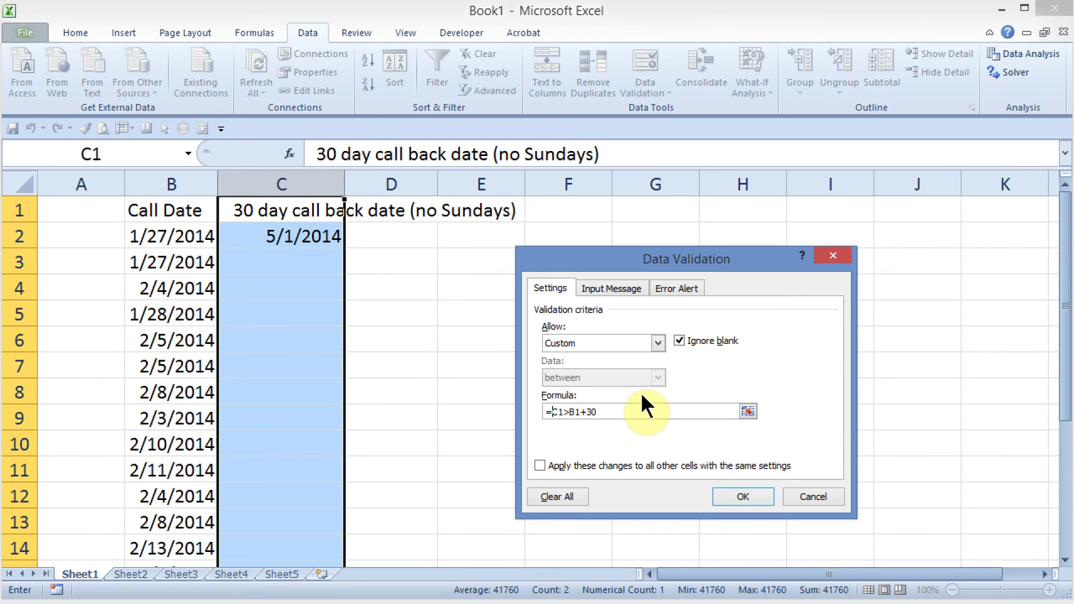
text(and()
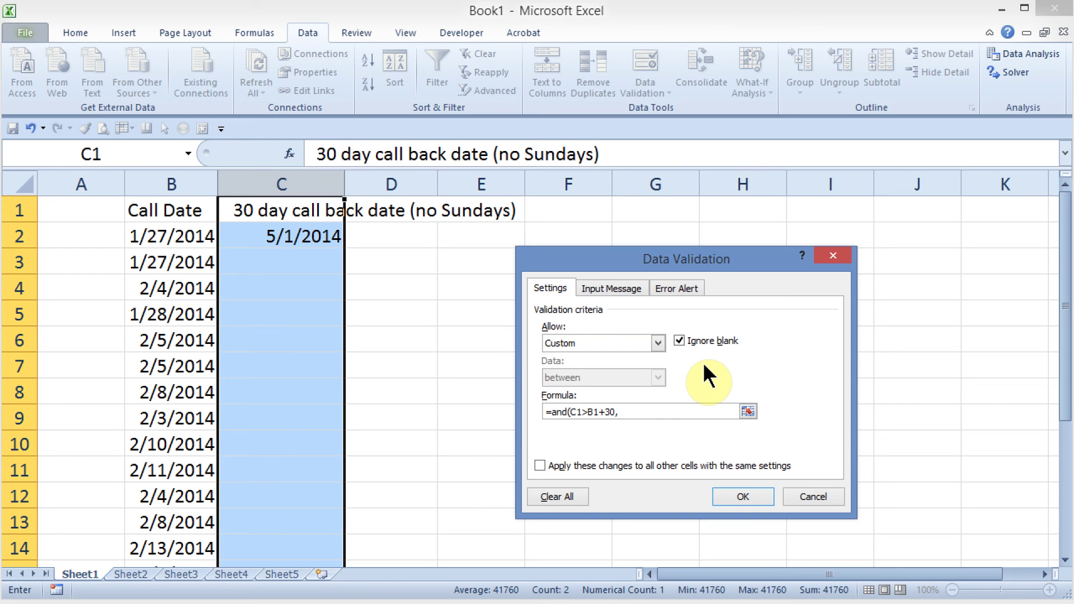
text(weekday9)
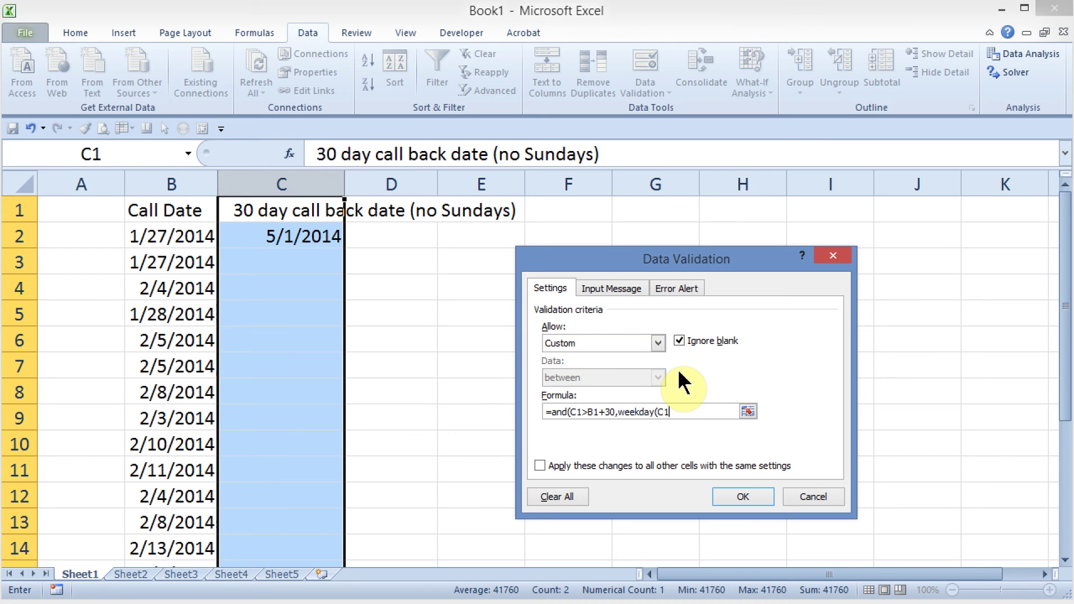
text(C1)<>1))
click(736, 496)
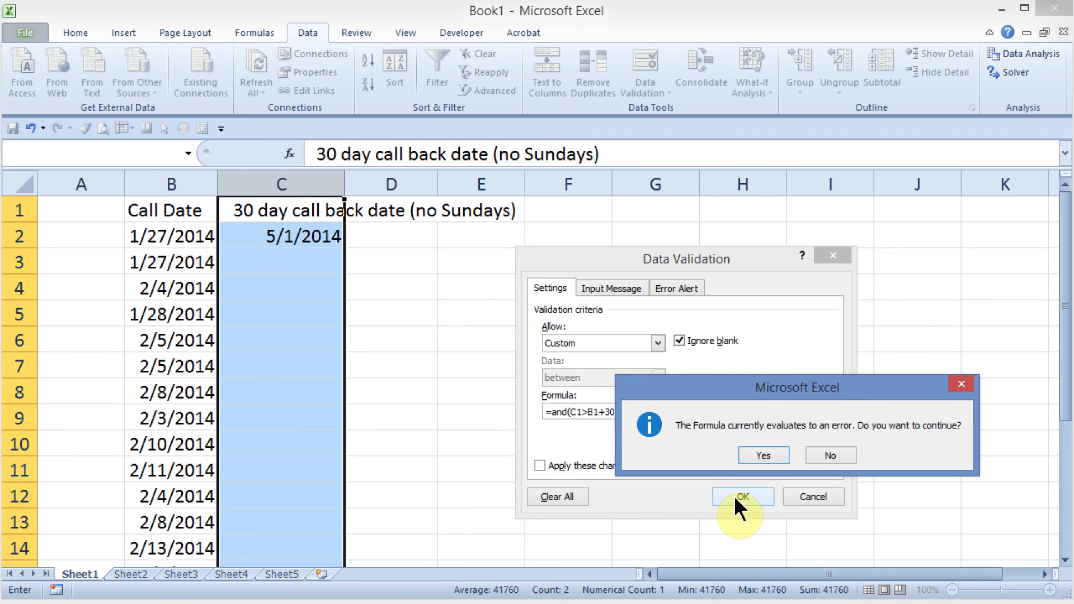
click(760, 455)
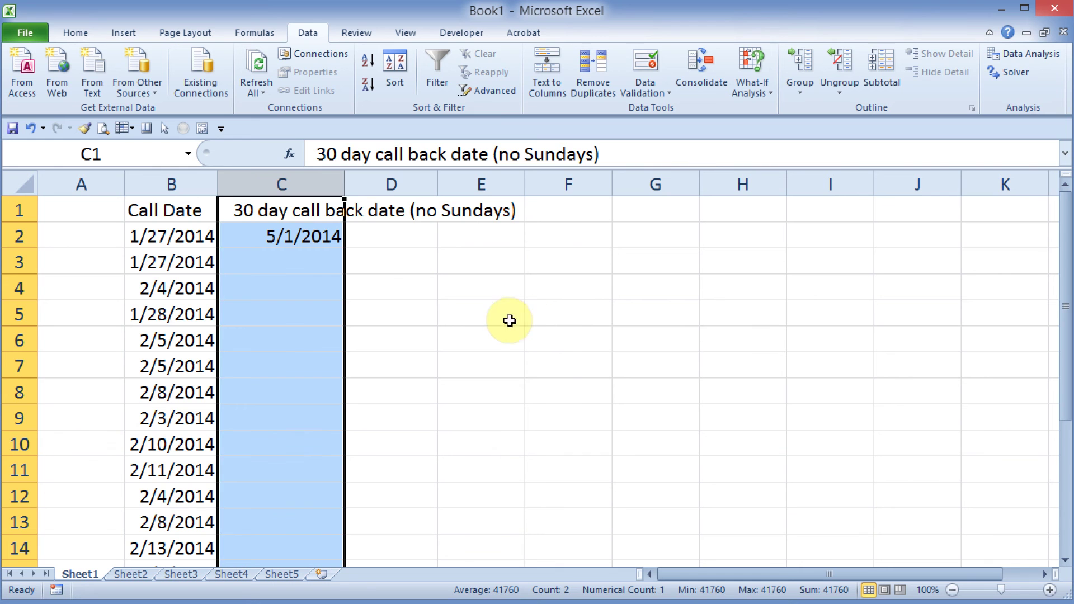
Step: Try to enter 2/1/2014 in cell C3 to test the 30-day condition of the combined rule
click(274, 269)
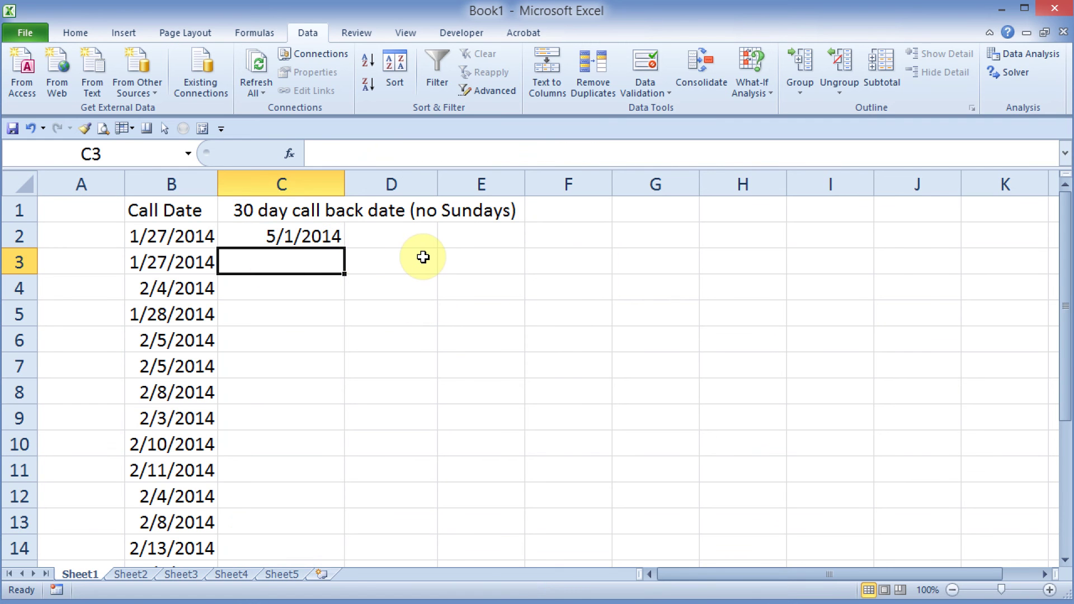
text(2/1/2)
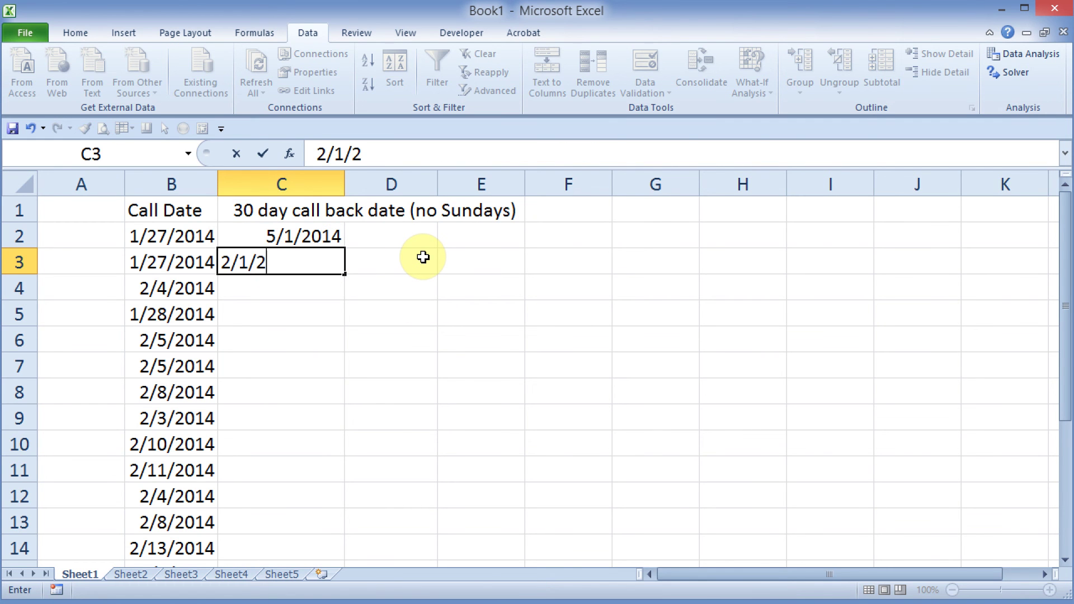
text(014)
key(Return)
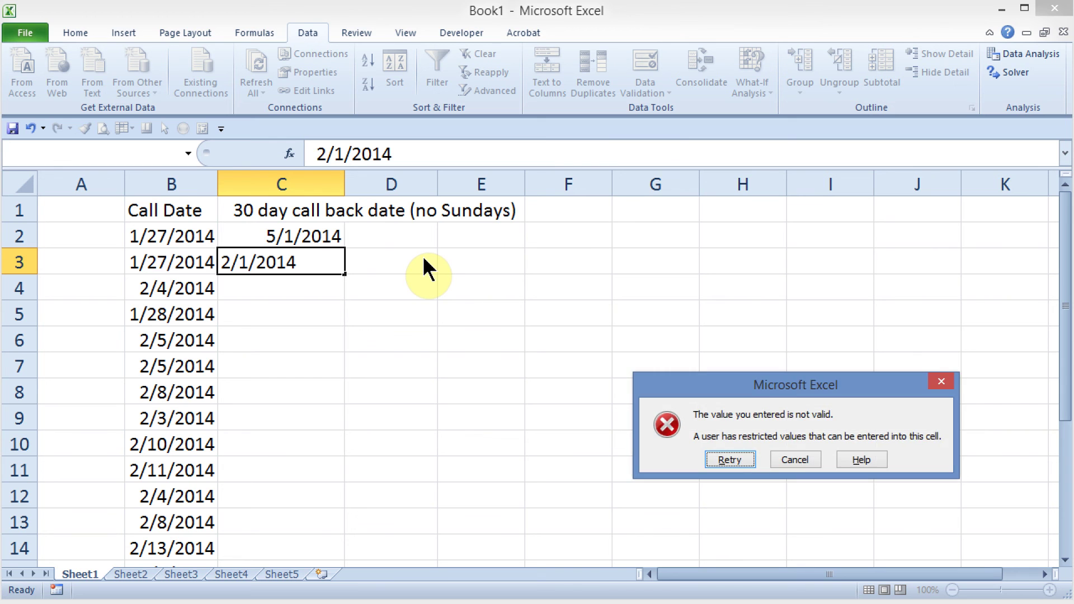
key(Return)
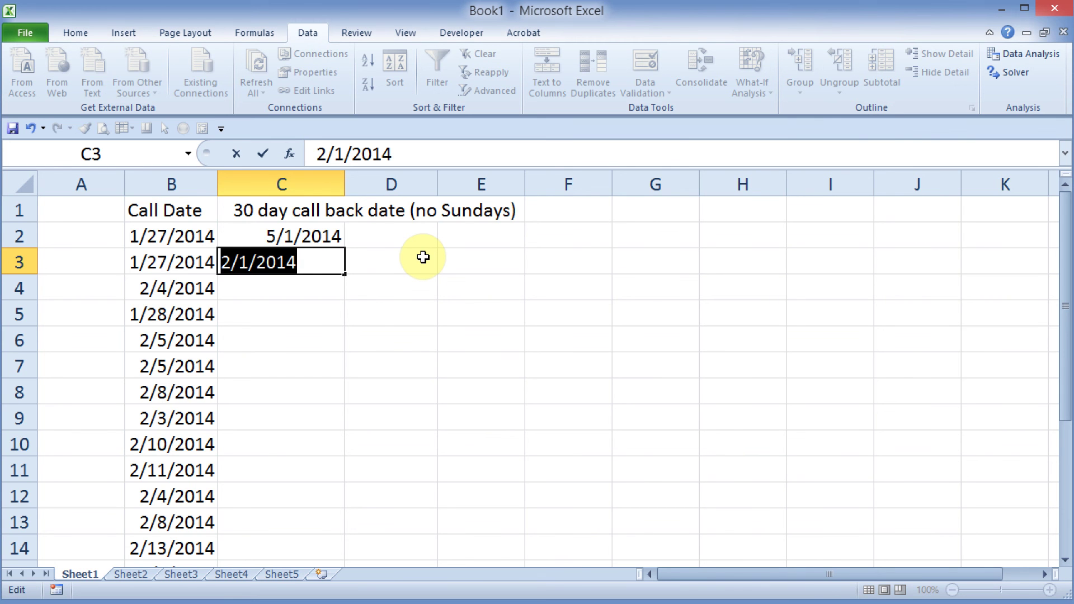
Step: Try to replace the entry in cell C3 with the Sunday date 5/4/2014 to test the weekday condition
text(5)
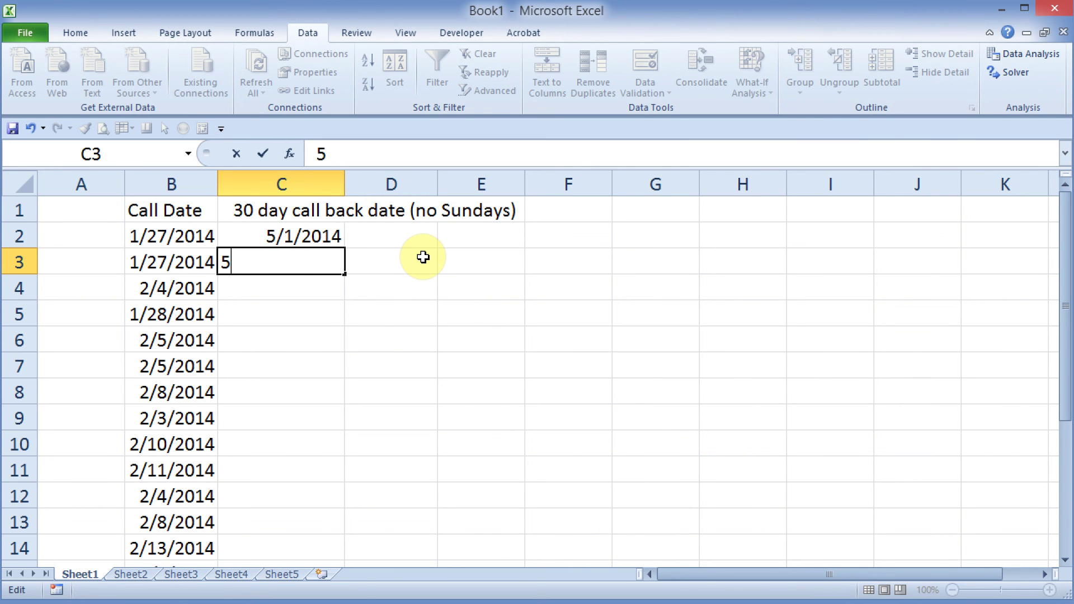
text(/4)
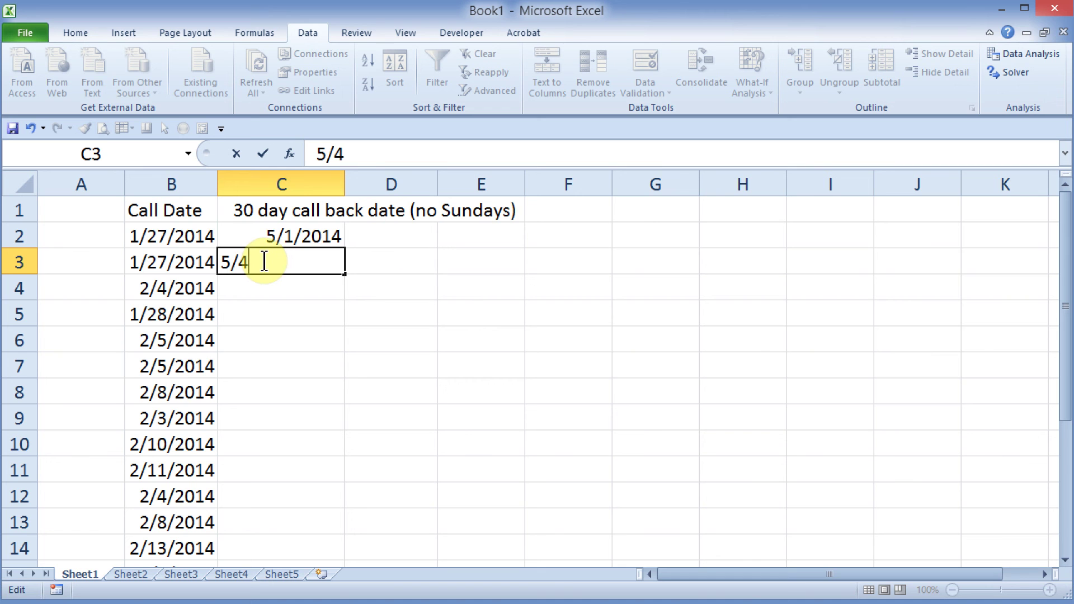
text(/2014)
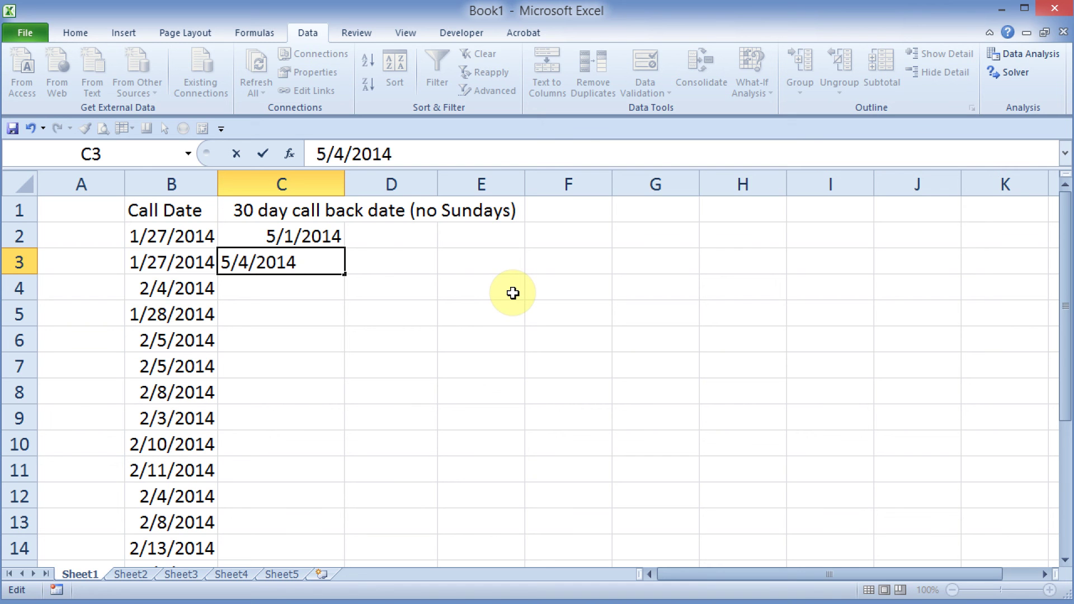
key(Return)
key(Return)
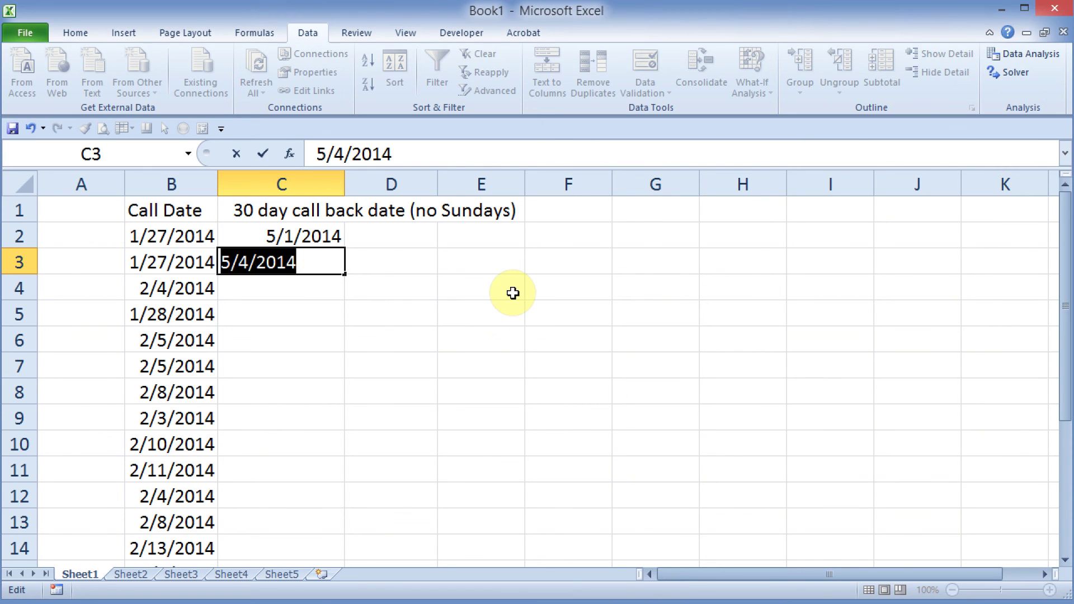
Step: Correct the rejected date in cell C3 to the Monday date 5/5/2014
key(Left)
key(Left)
key(Left)
key(Left)
key(Left)
key(BackSpace)
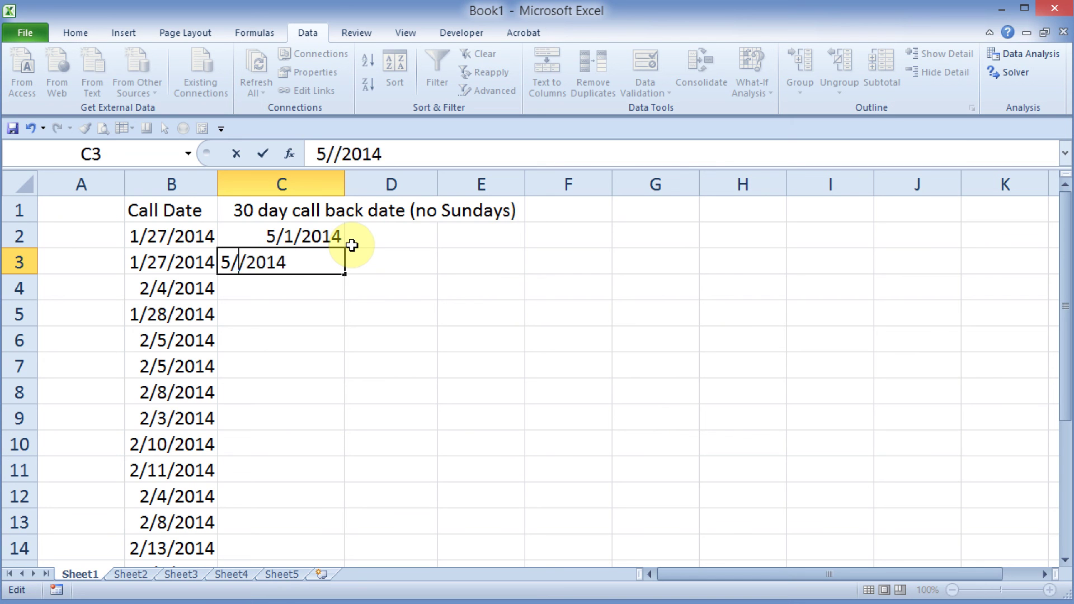
text(5)
key(Return)
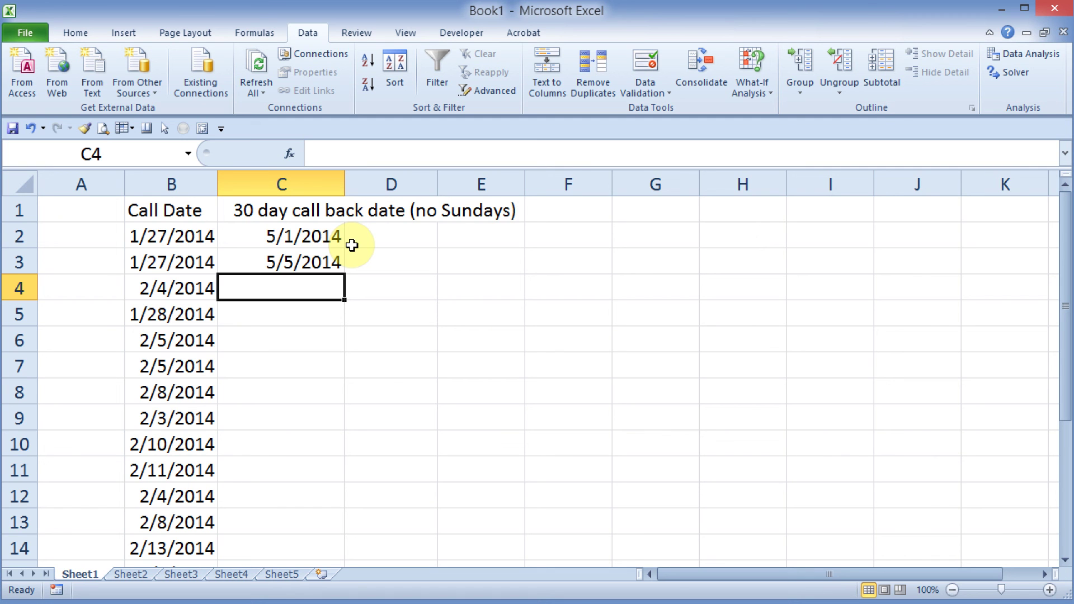
Step: Give column C the input message titled "invalid data": "The date must be 30 days greater than Call Date and date must not occur on a Sunday."
click(310, 185)
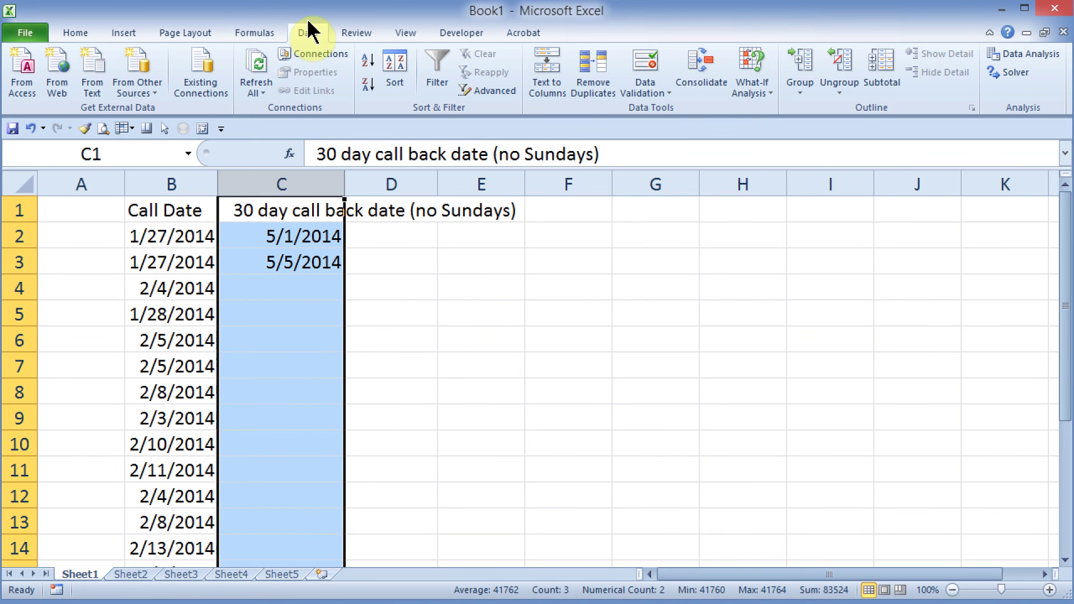
click(674, 94)
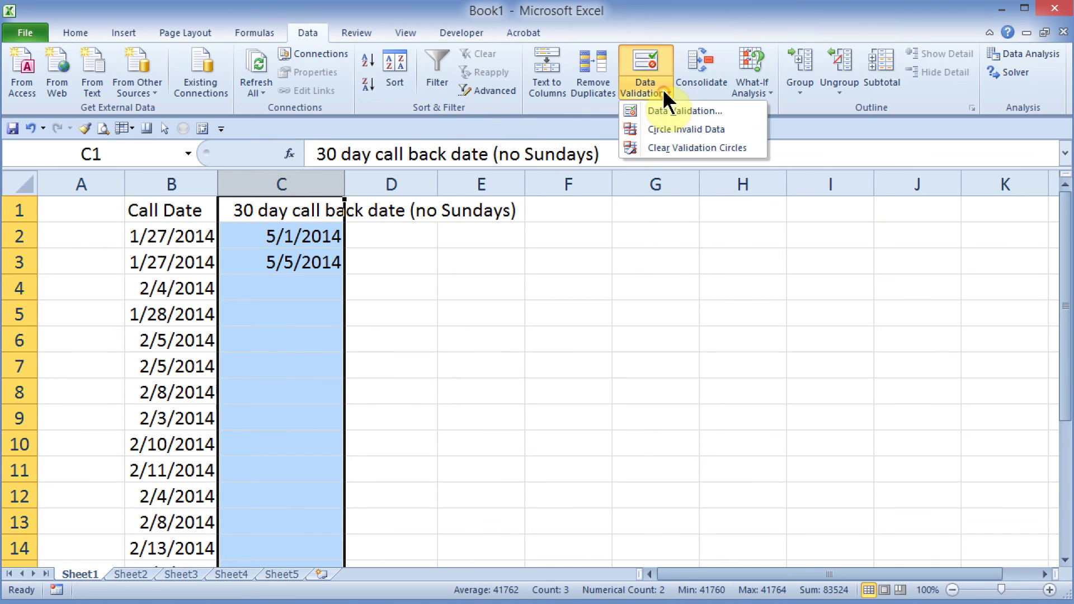
click(678, 112)
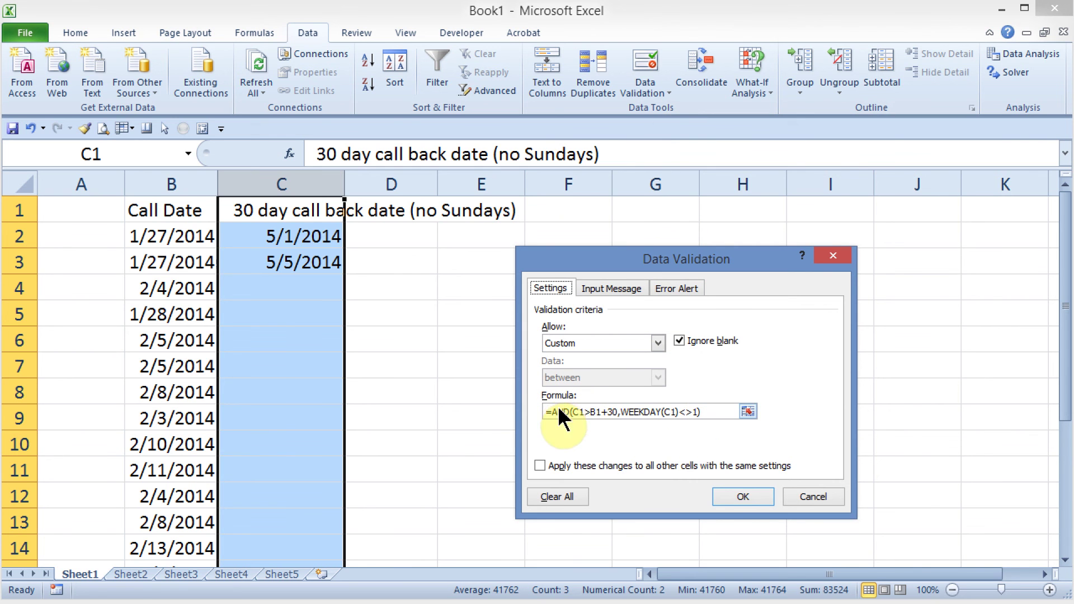
click(603, 290)
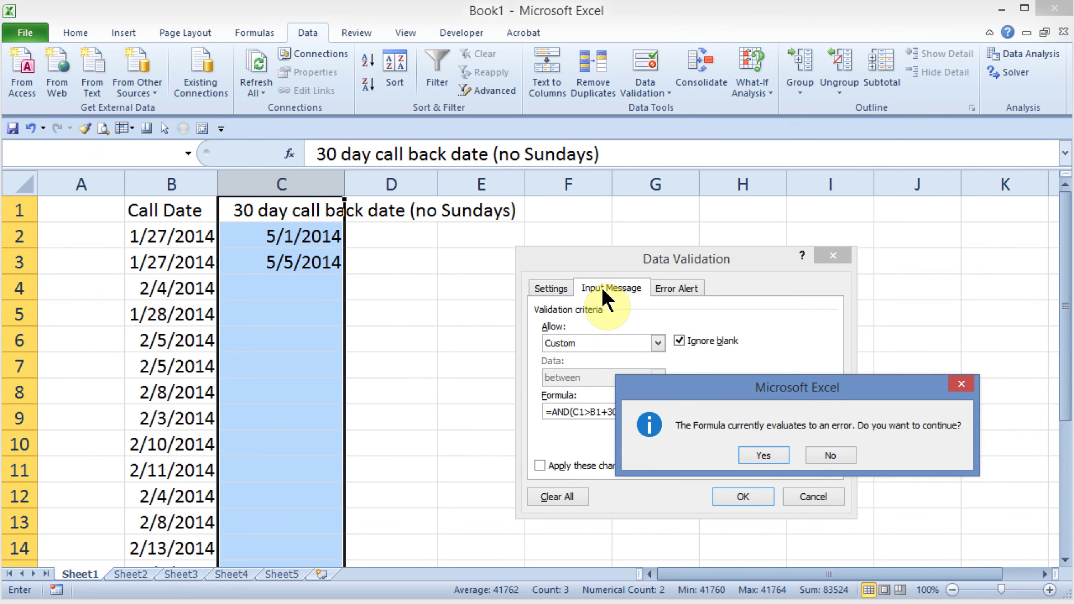
click(766, 456)
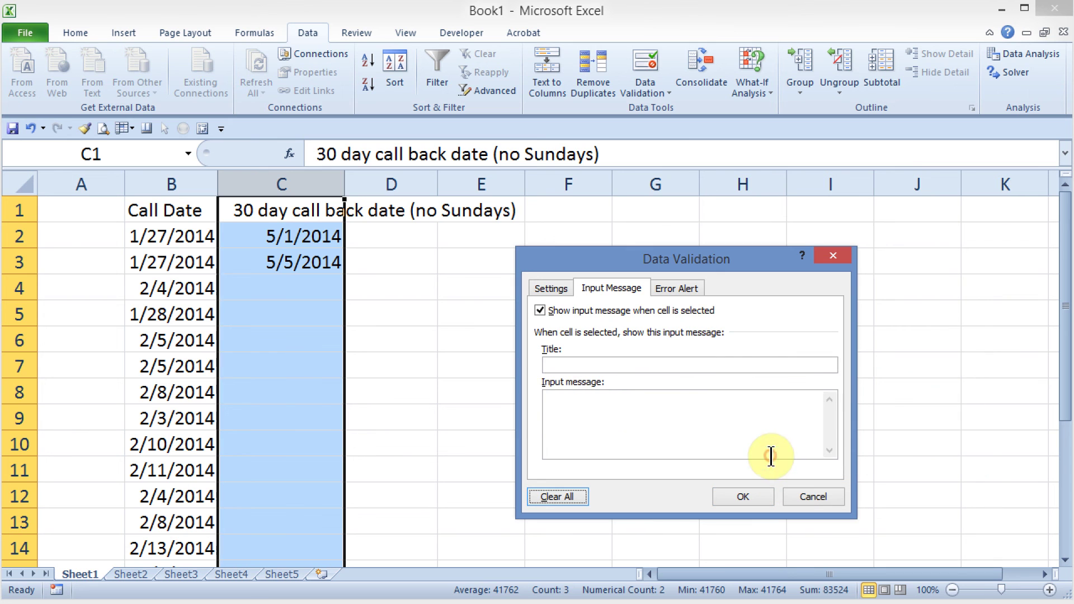
click(585, 365)
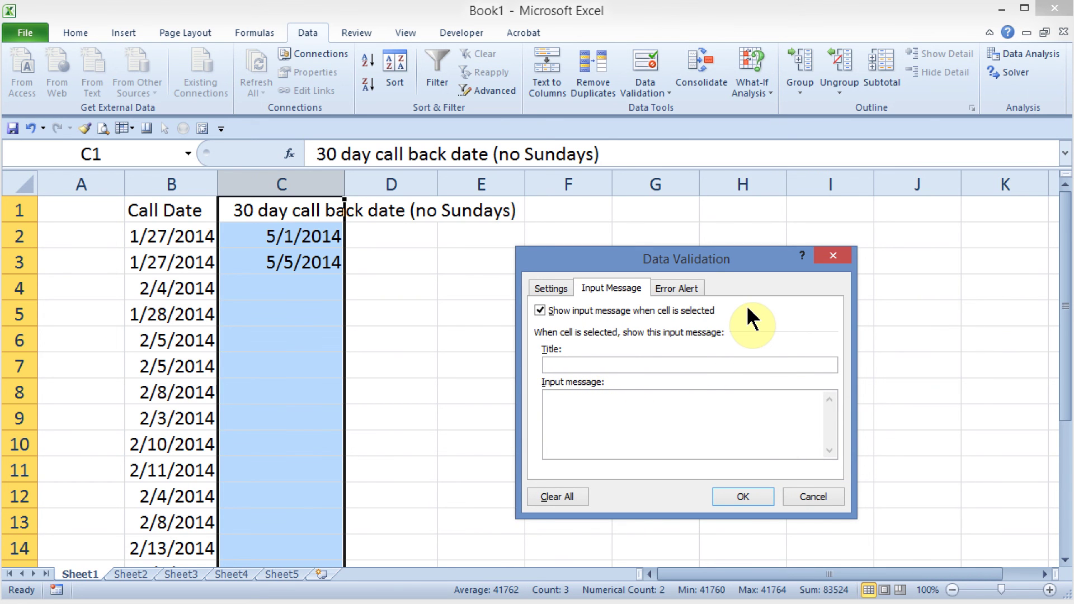
text(invalid data)
click(623, 401)
text(The date must be)
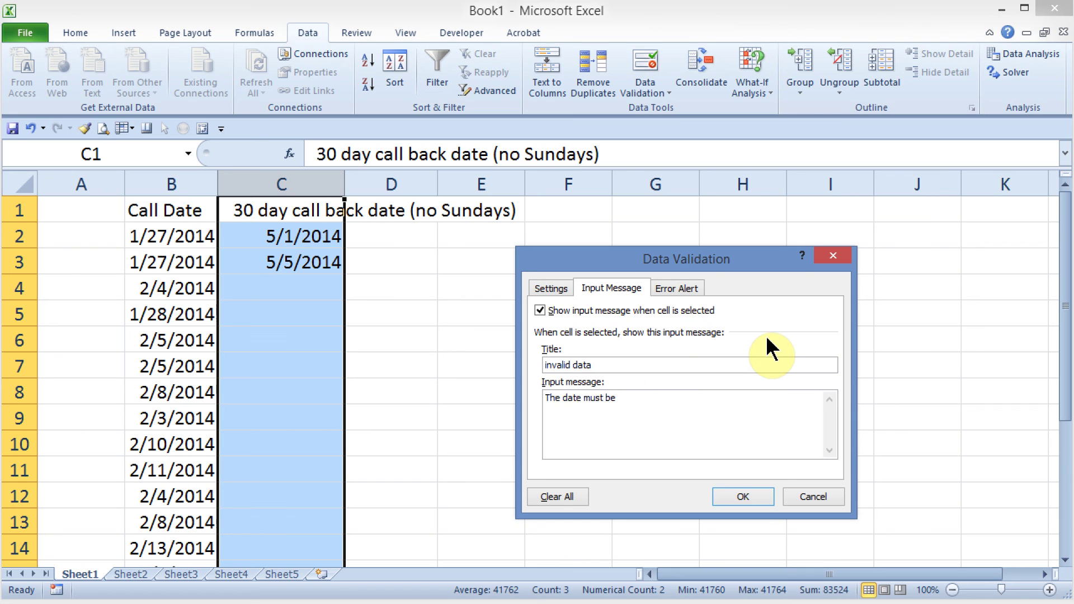
text( 30 days greater than Call Date and )
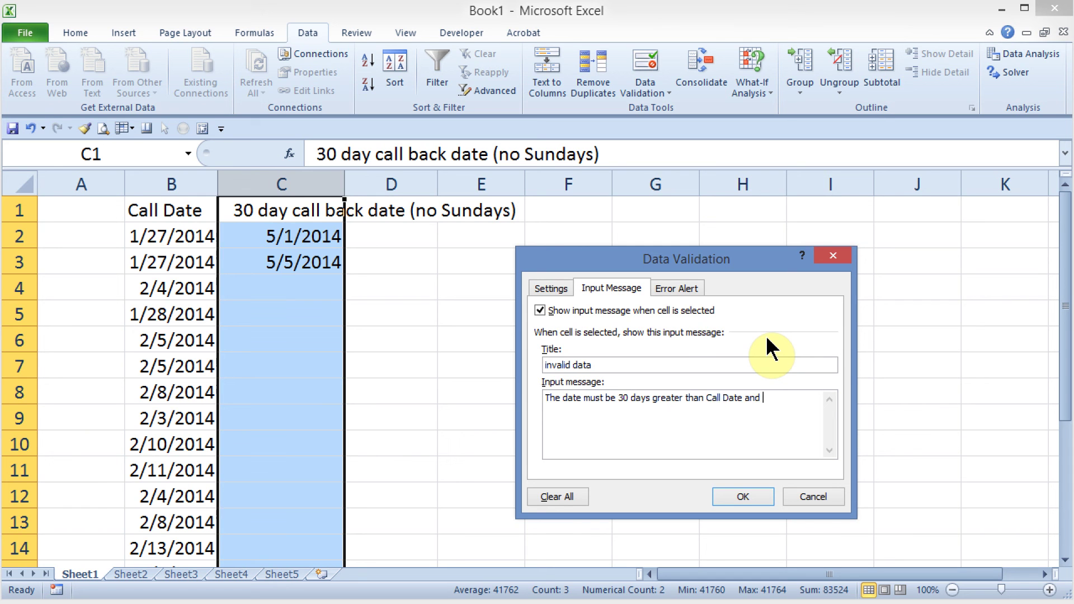
text(date must not occur on a Sunday.)
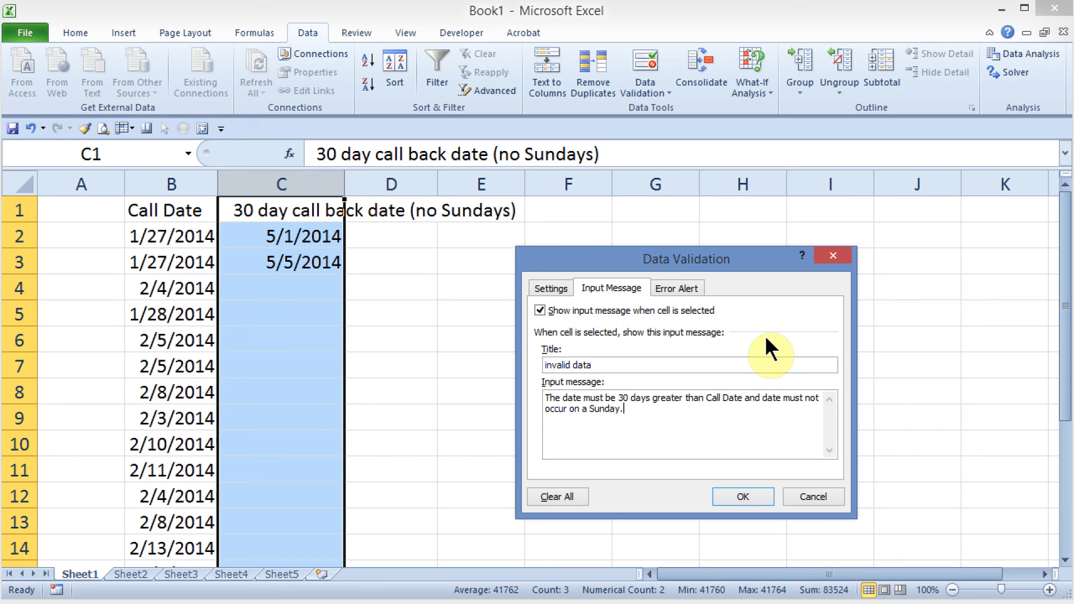
Step: Set a Warning error alert for column C titled "Invalis data" reading "date is not 30 dats later than Call Date OR date is a Sunday"
click(677, 288)
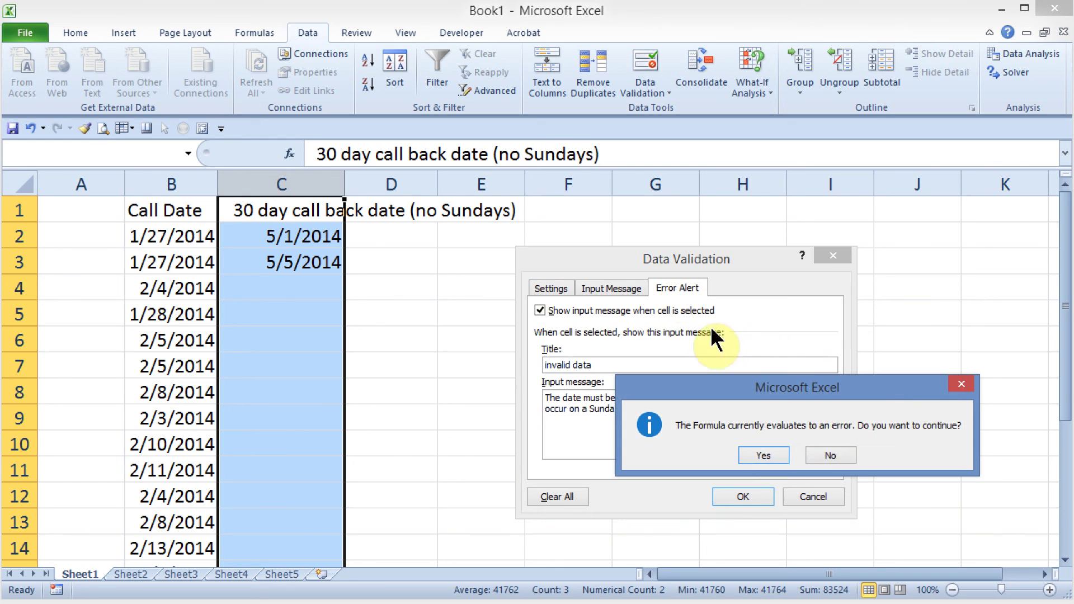
click(767, 454)
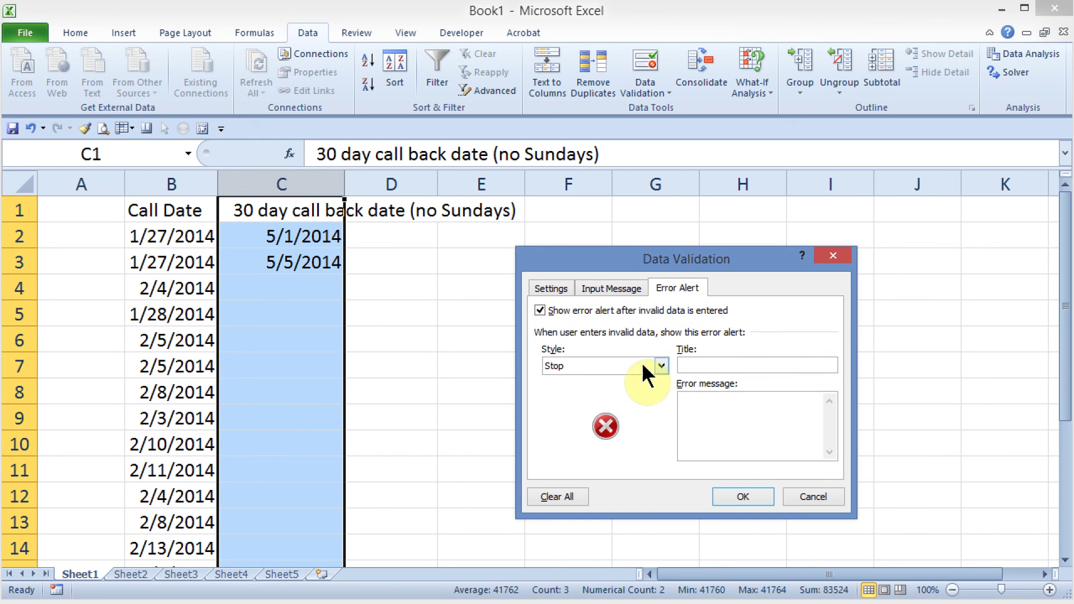
click(660, 366)
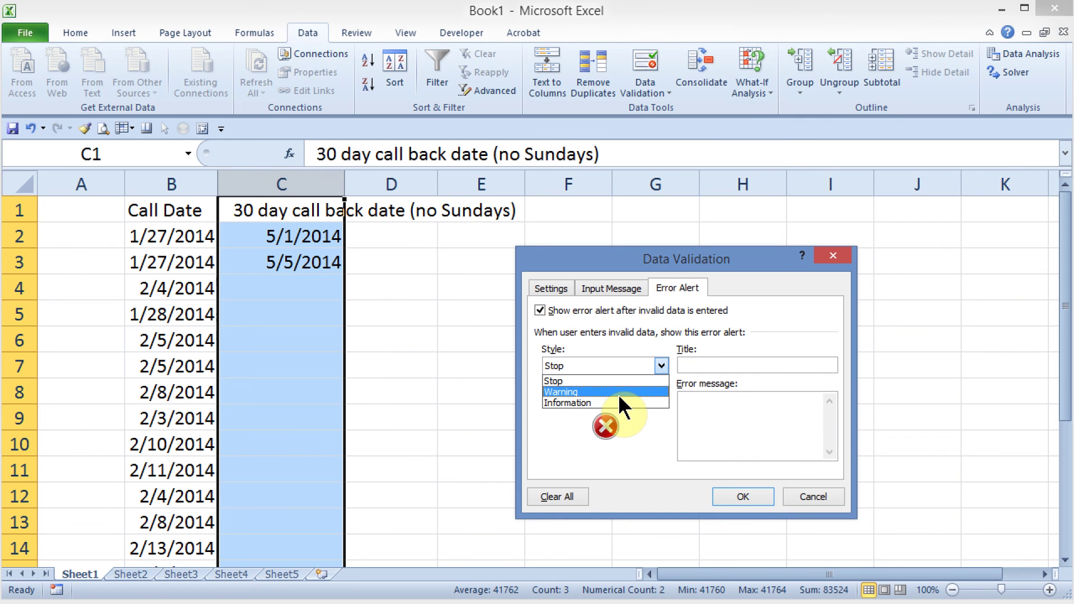
click(619, 394)
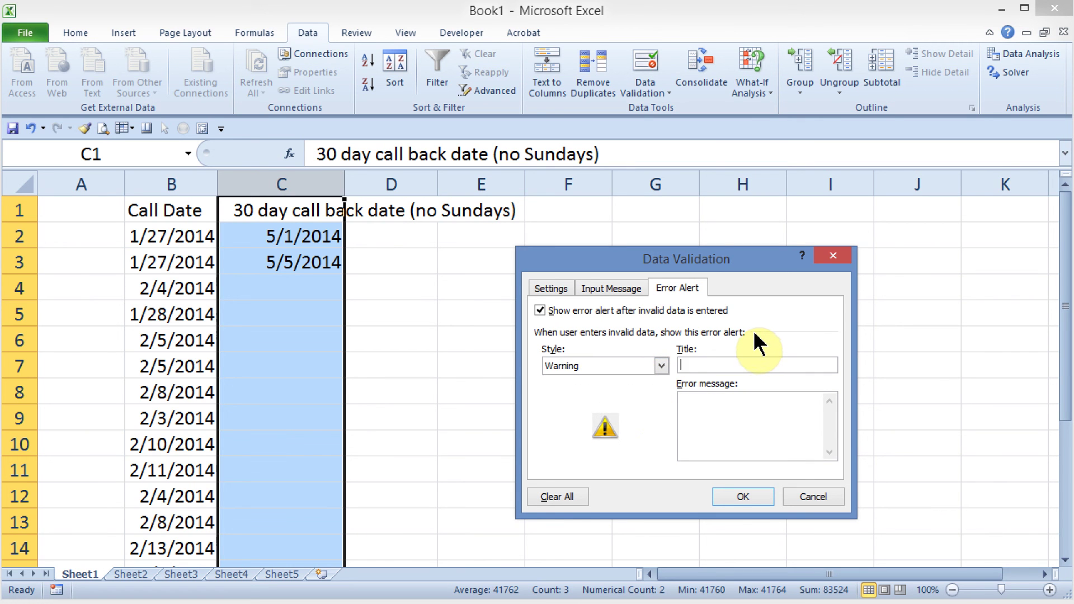
text(Invalis data)
click(715, 413)
text(date is not 3)
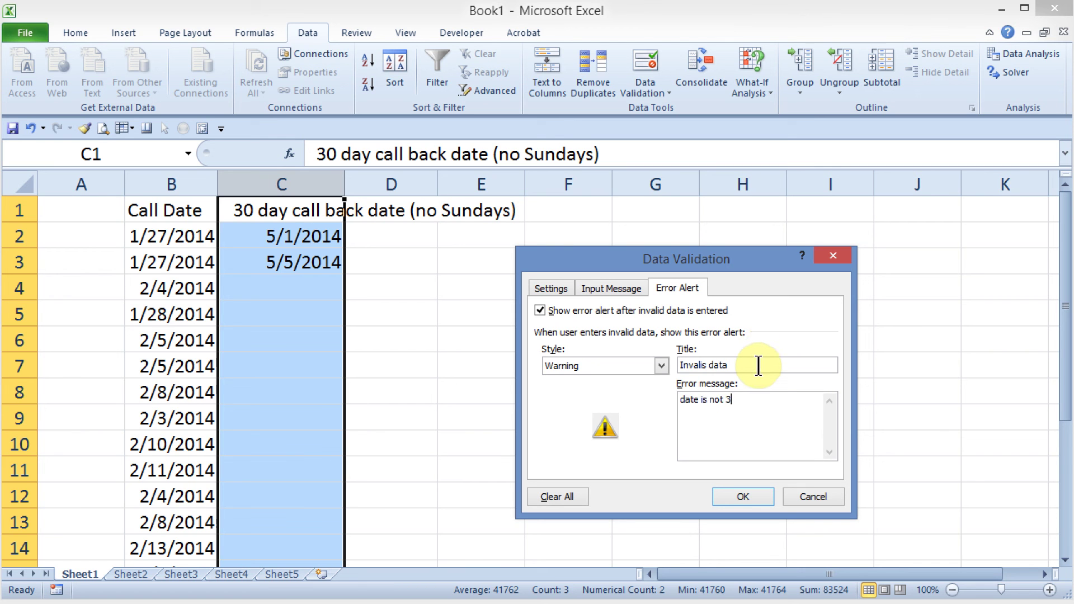
text(0 dats later than Call Date  OR date is)
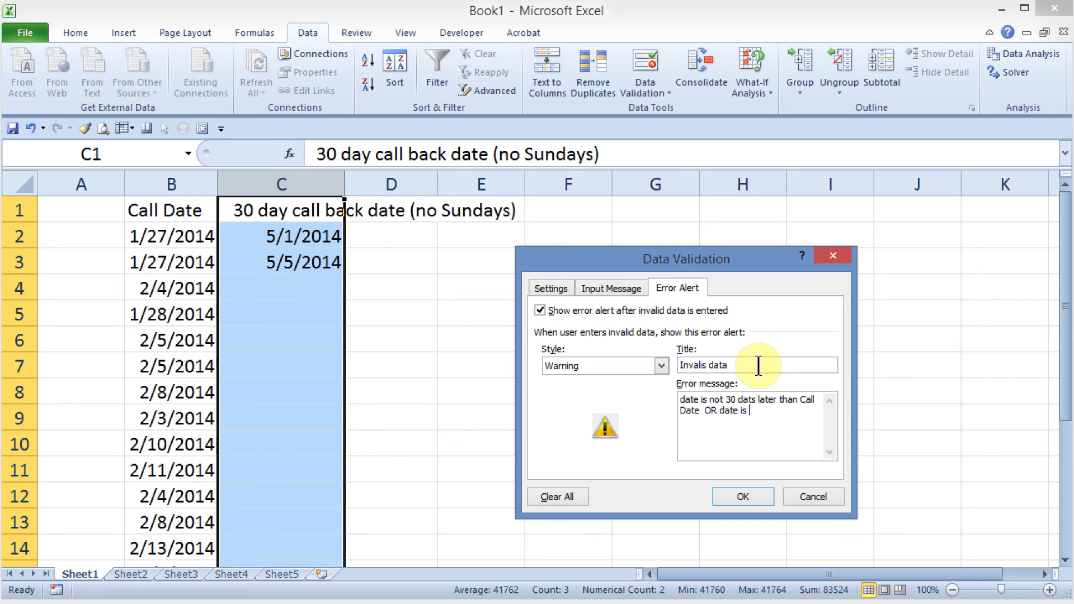
text( a Sunday)
click(742, 496)
click(768, 454)
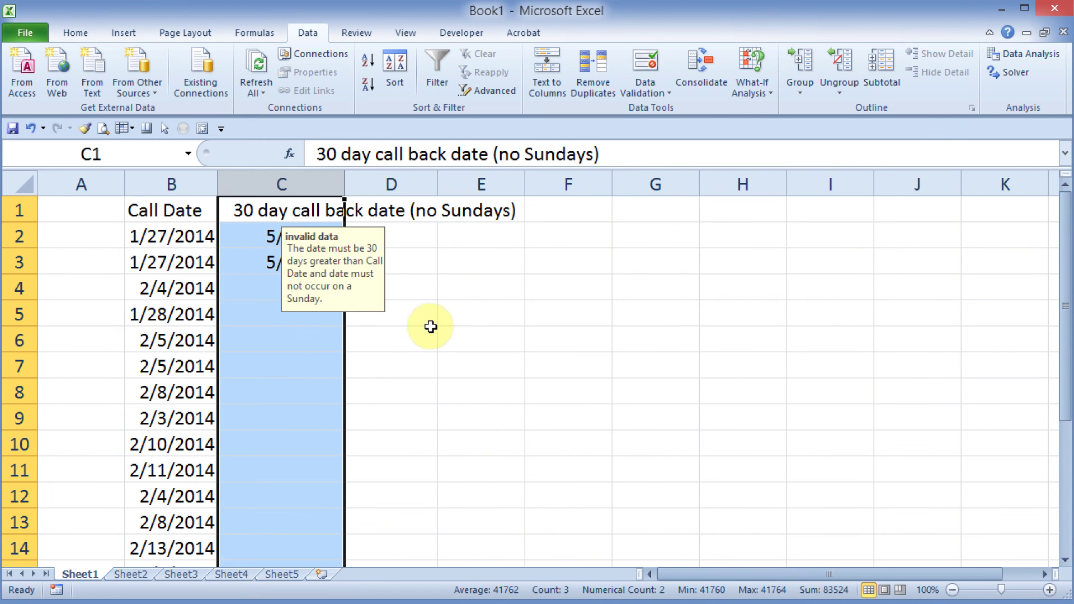
Step: Select cells C2 and C3 in turn to view the validation input message
drag(430, 328, 428, 313)
click(302, 235)
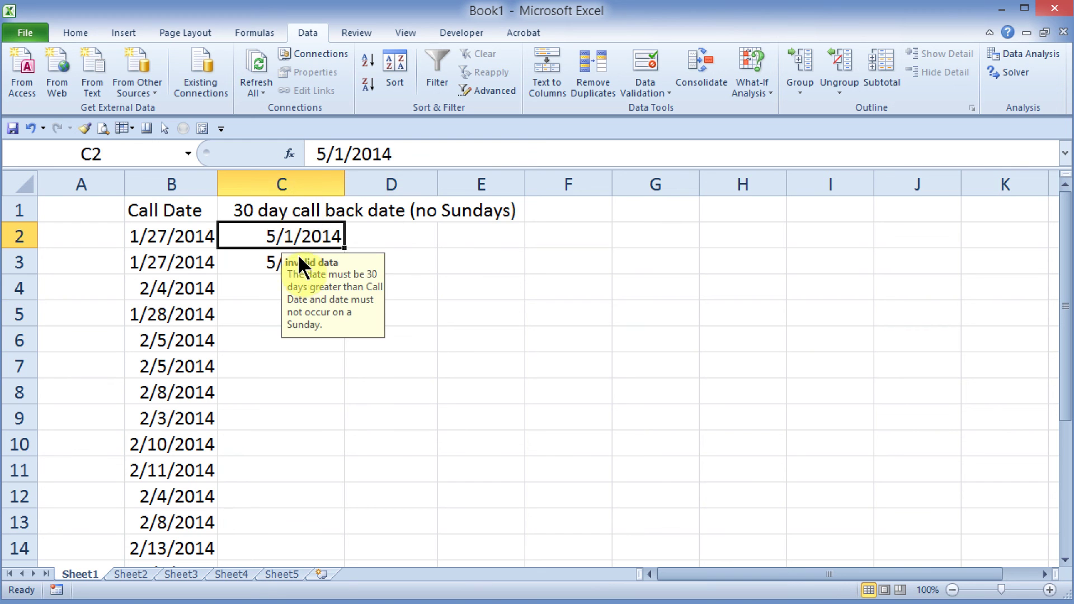
click(260, 267)
Step: Try to enter 2/1/2014 in cell C4 to test the warning alert, and cancel the entry
click(260, 283)
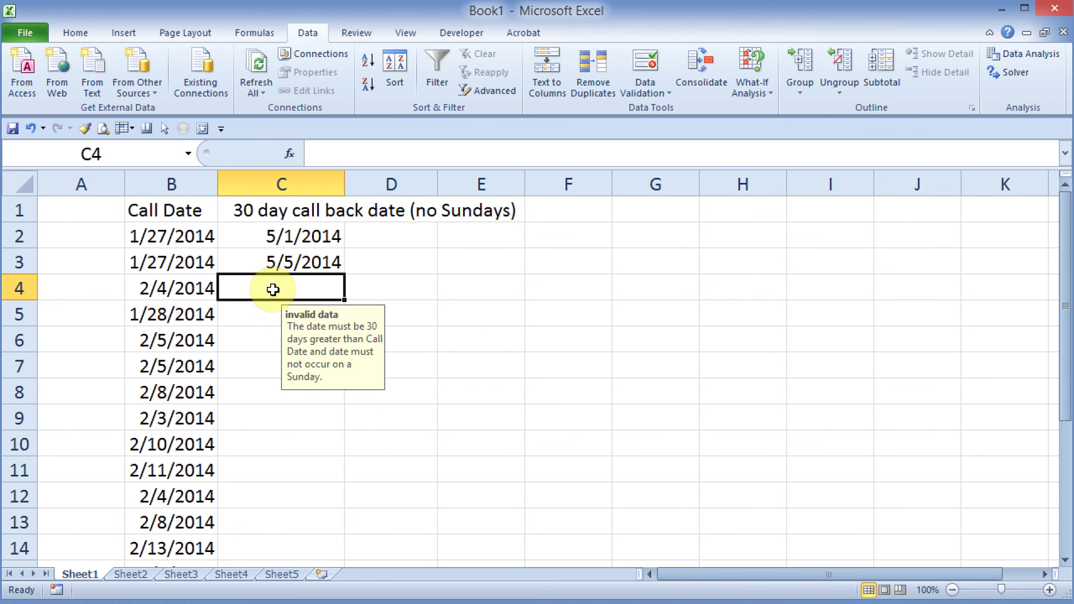
text(2/1/2014)
key(Return)
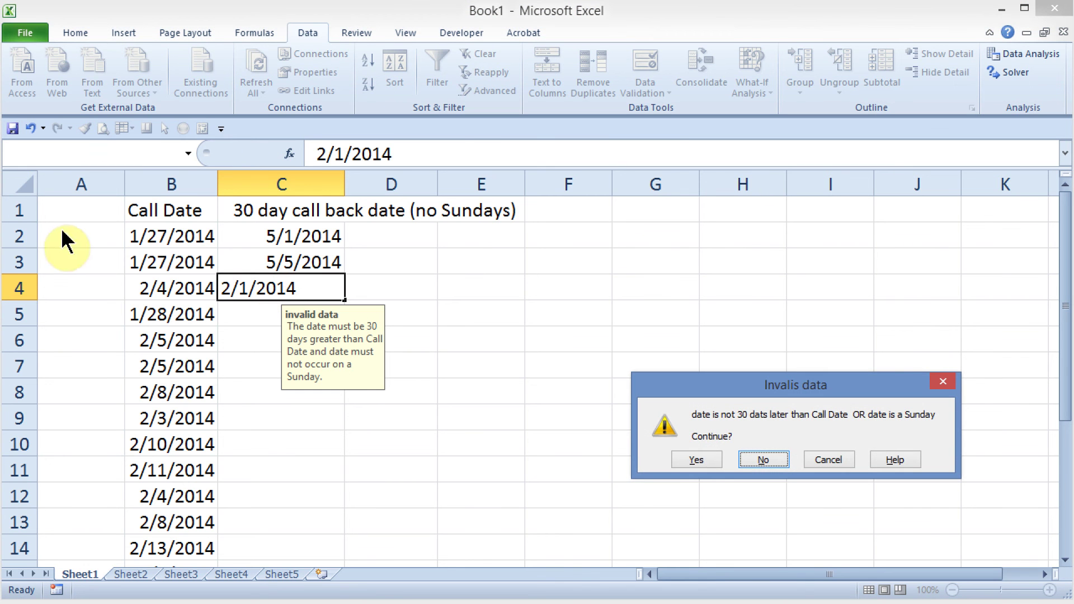
drag(767, 388, 538, 331)
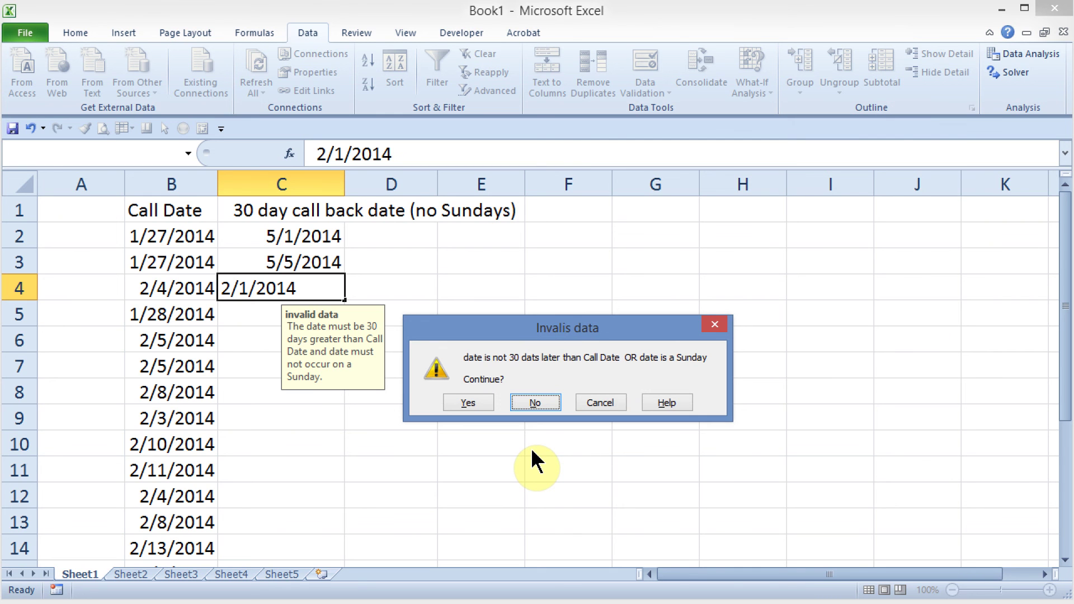
click(599, 402)
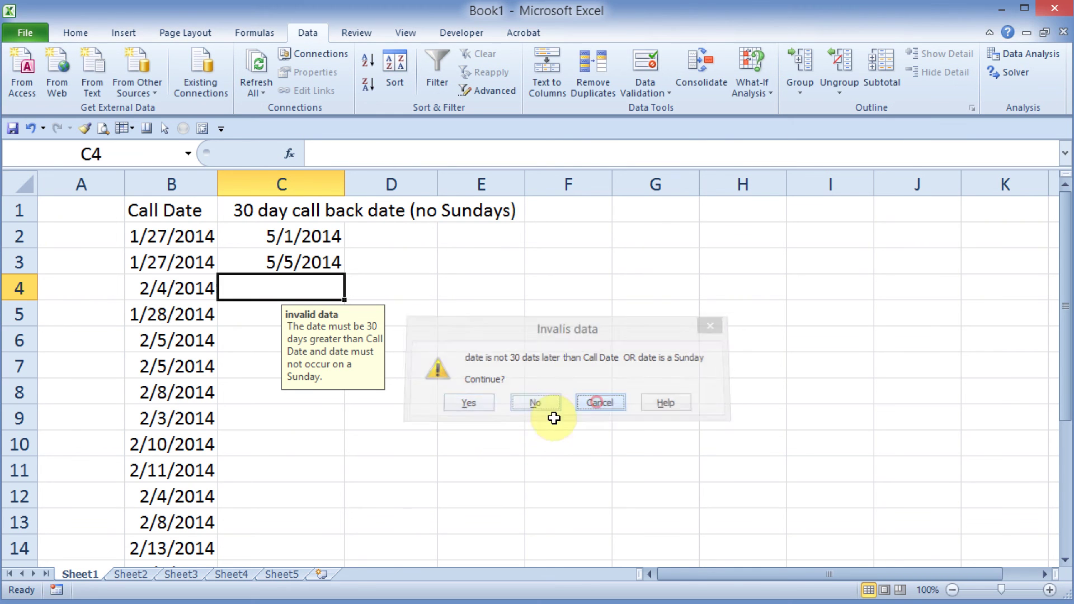